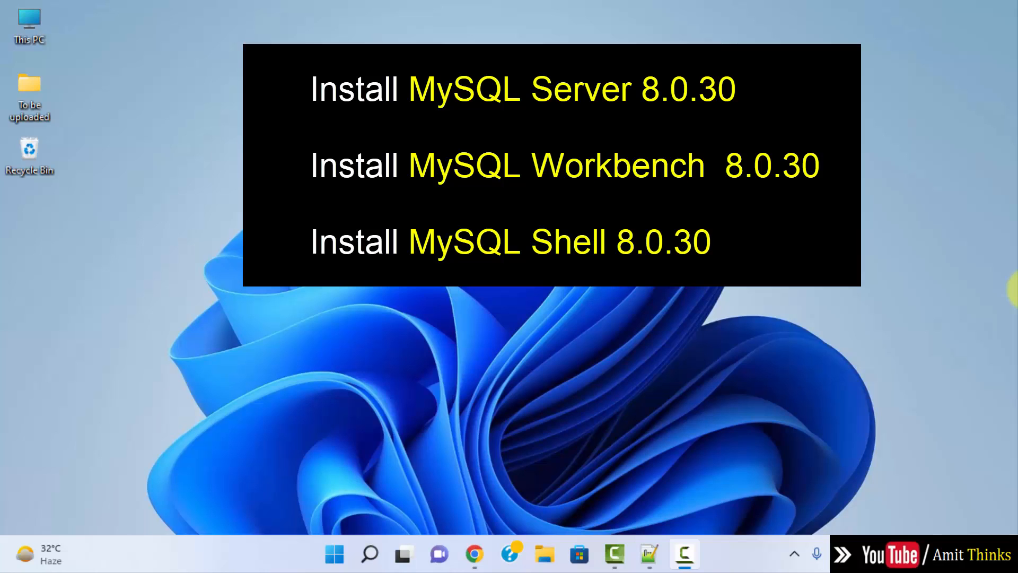
Step: Search Google for 'mysql' in Chrome and open the mysql.com downloads page
{"action": "left_click", "coordinate": [473, 552]}
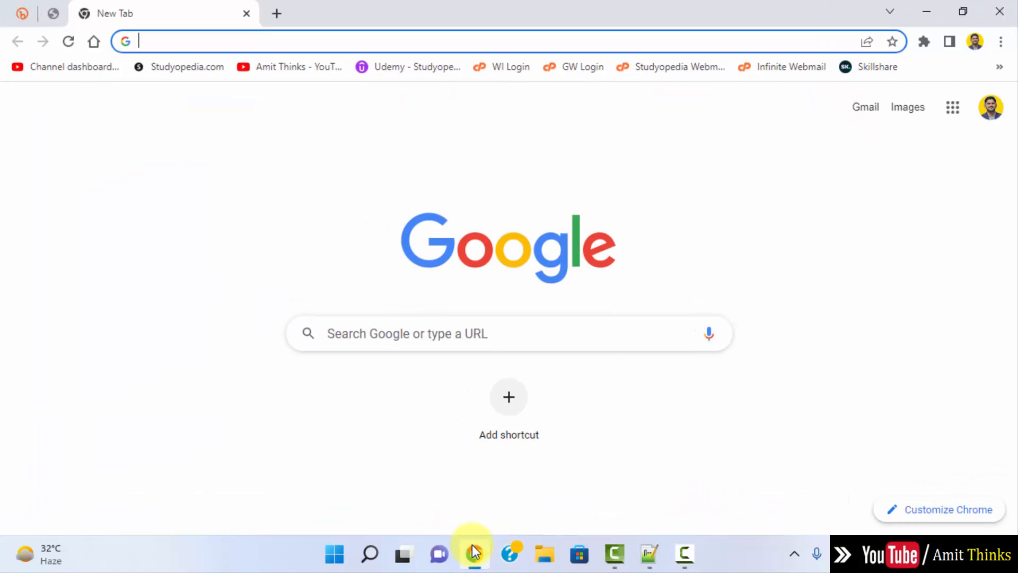
{"action": "left_click", "coordinate": [368, 335]}
{"action": "type", "text": "mysql"}
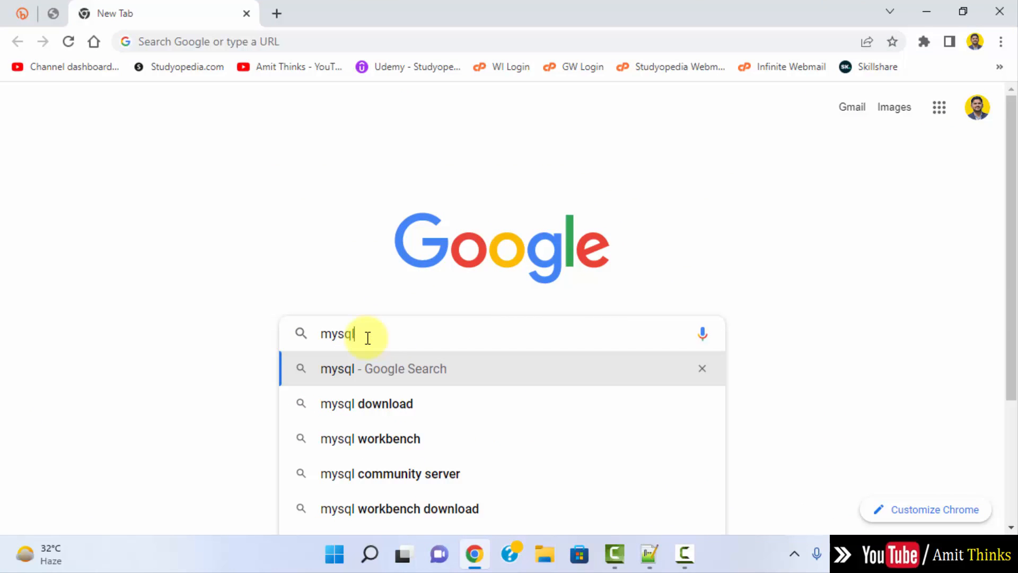
{"action": "key", "text": "Return"}
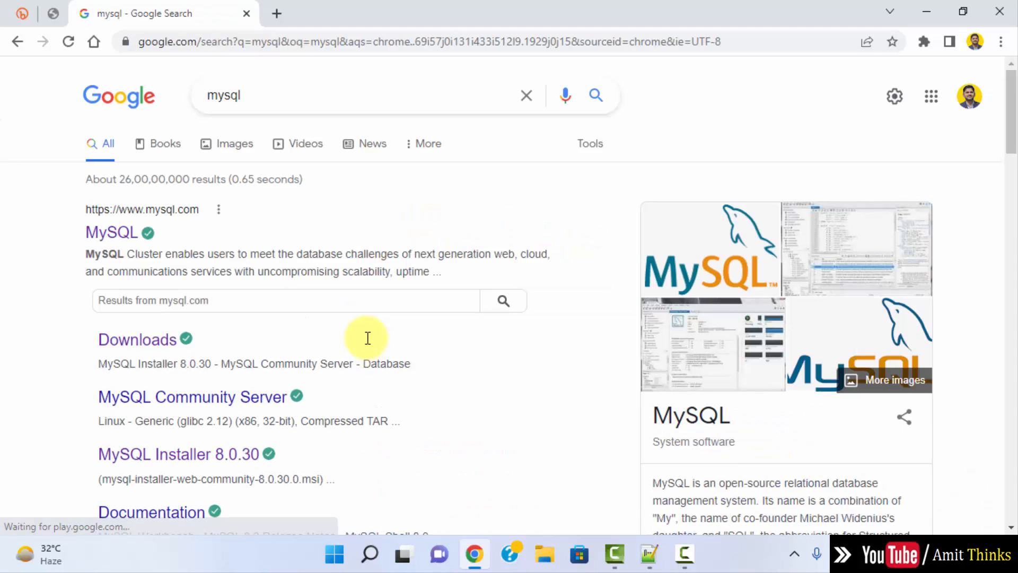
{"action": "left_click", "coordinate": [128, 239]}
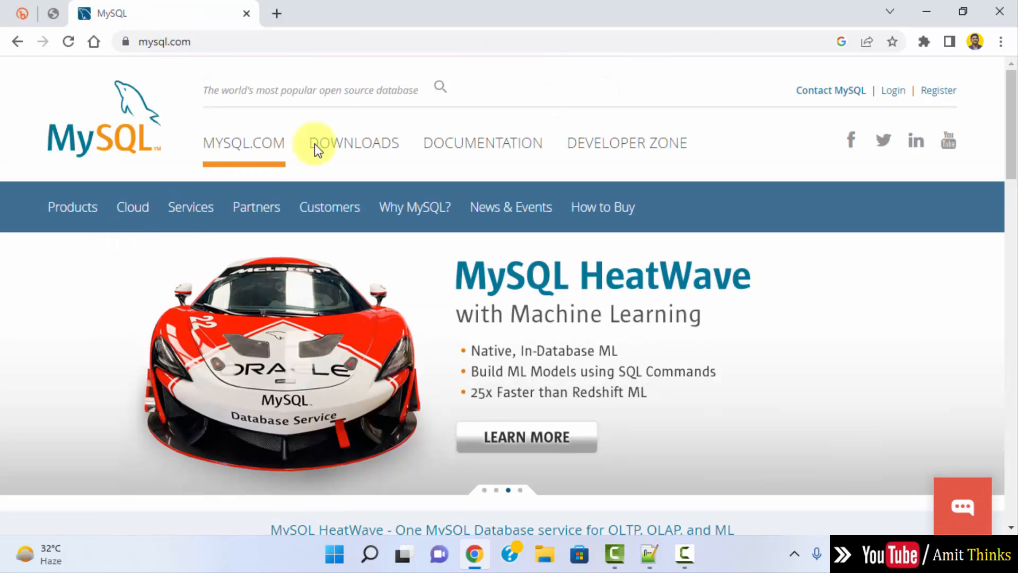
{"action": "left_click", "coordinate": [384, 151]}
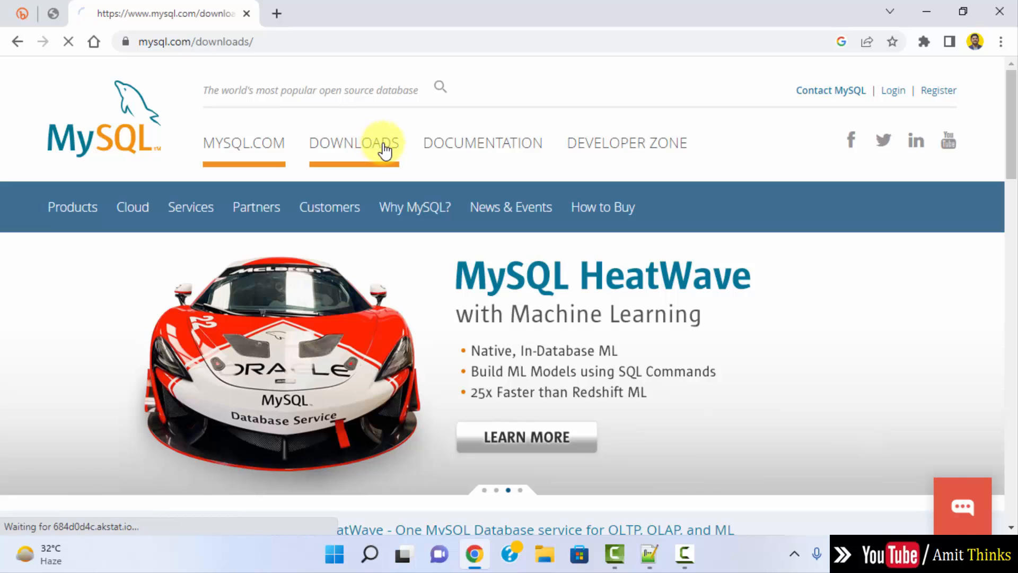
Step: Scroll the downloads page and open MySQL Community (GPL) Downloads
{"action": "left_click_drag", "start_coordinate": [1011, 106], "coordinate": [1011, 275]}
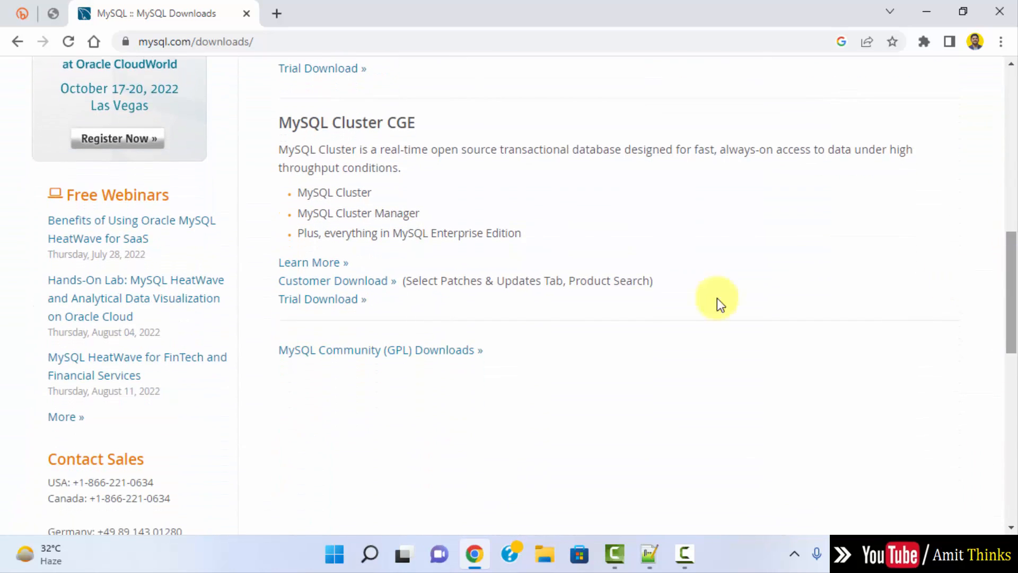
{"action": "left_click", "coordinate": [463, 351]}
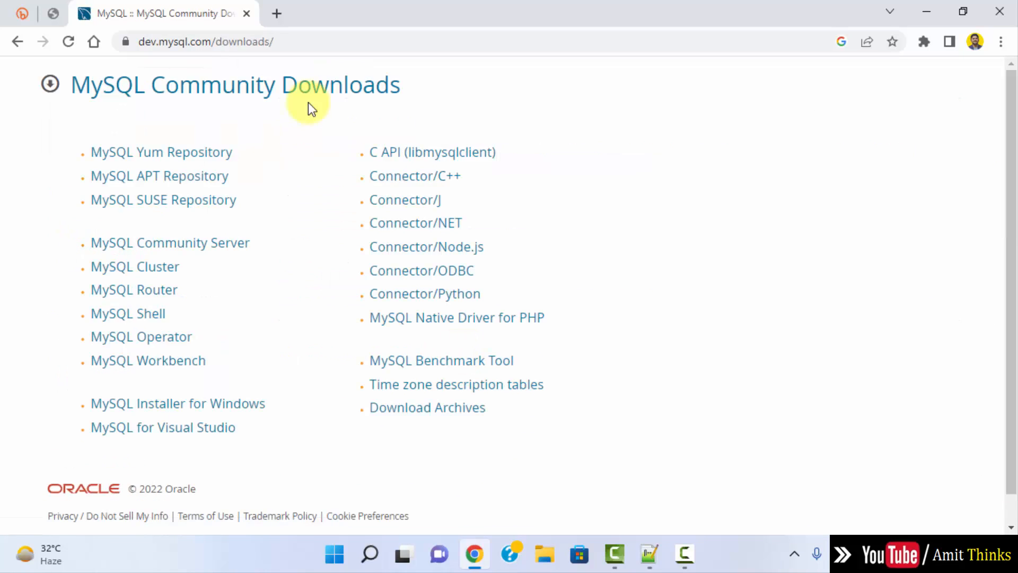
Step: Open MySQL Installer for Windows and point out the 8.0.30 heading and 32-bit label
{"action": "left_click", "coordinate": [255, 409]}
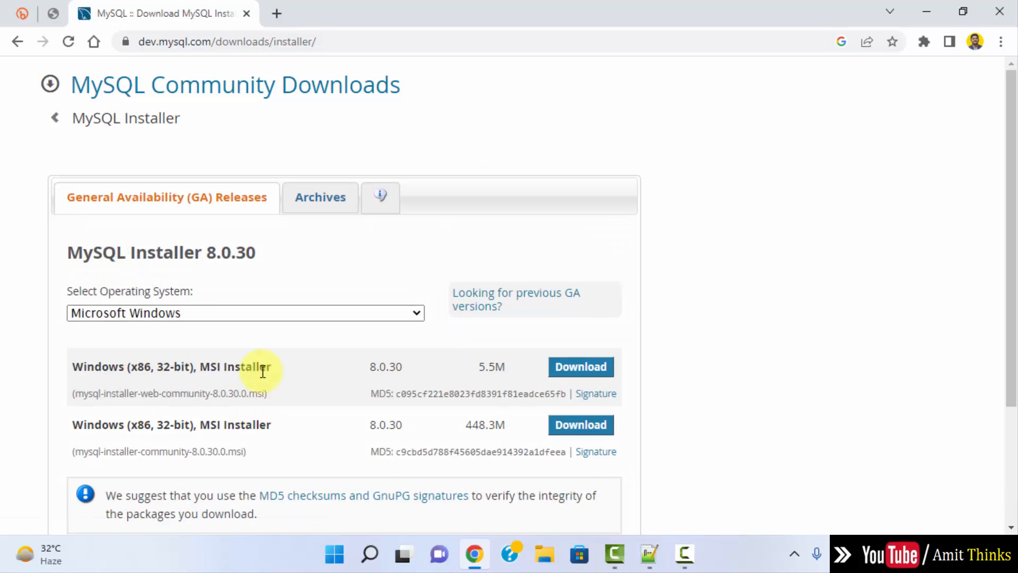
{"action": "triple_click", "coordinate": [247, 248]}
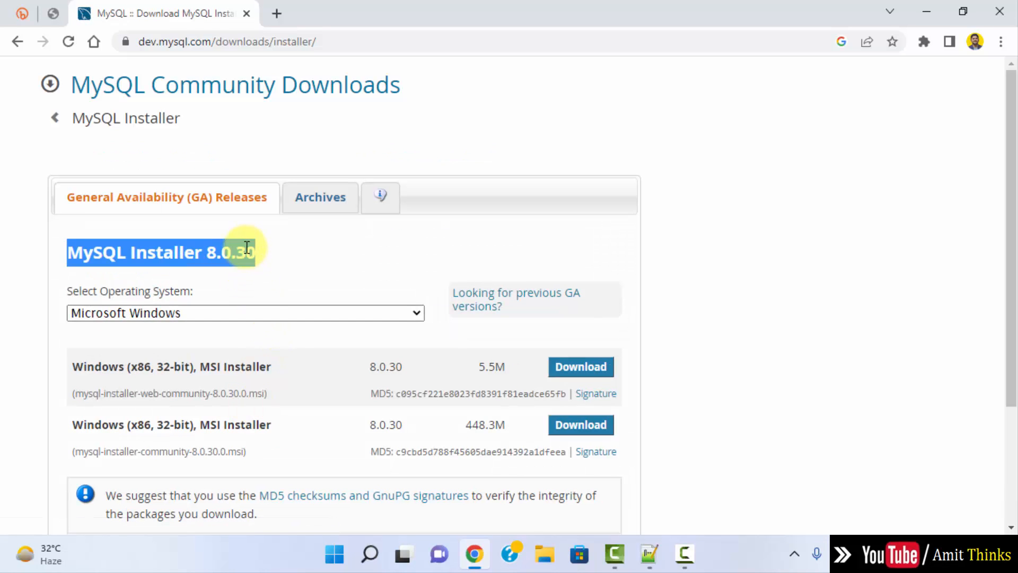
{"action": "left_click", "coordinate": [304, 251]}
{"action": "left_click_drag", "start_coordinate": [1014, 208], "coordinate": [1013, 258]}
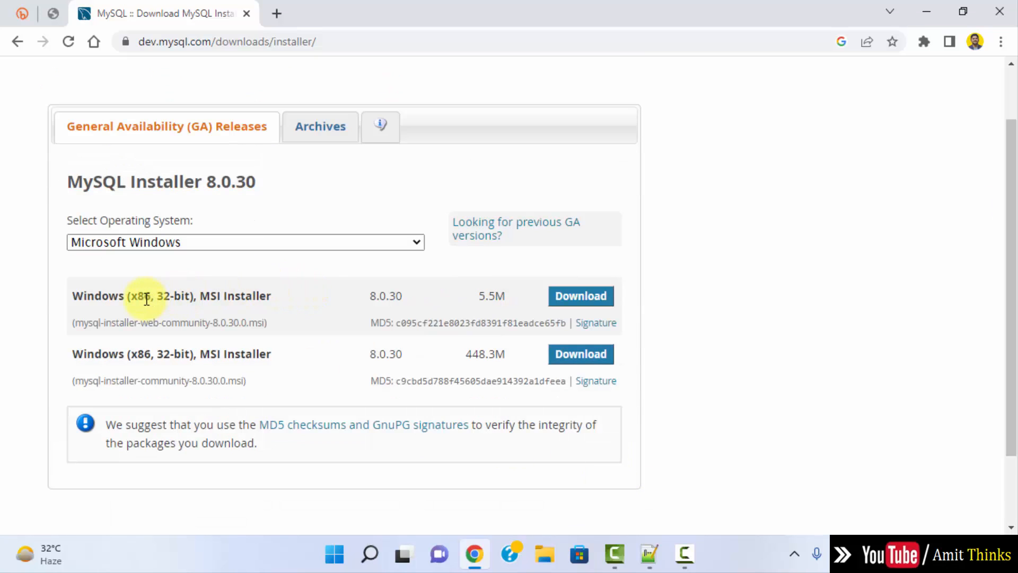
{"action": "left_click_drag", "start_coordinate": [157, 295], "coordinate": [186, 295]}
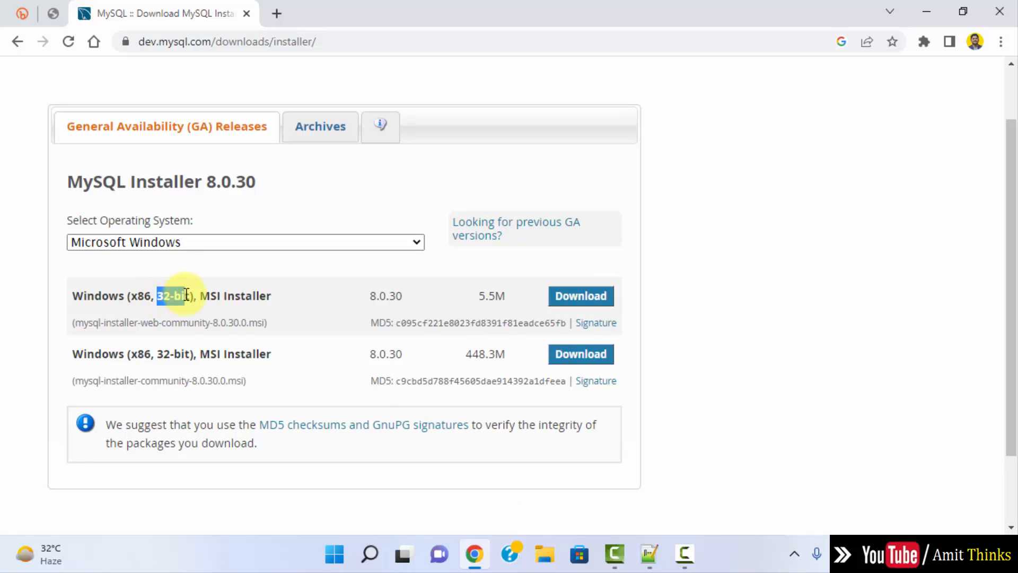
{"action": "left_click", "coordinate": [187, 294]}
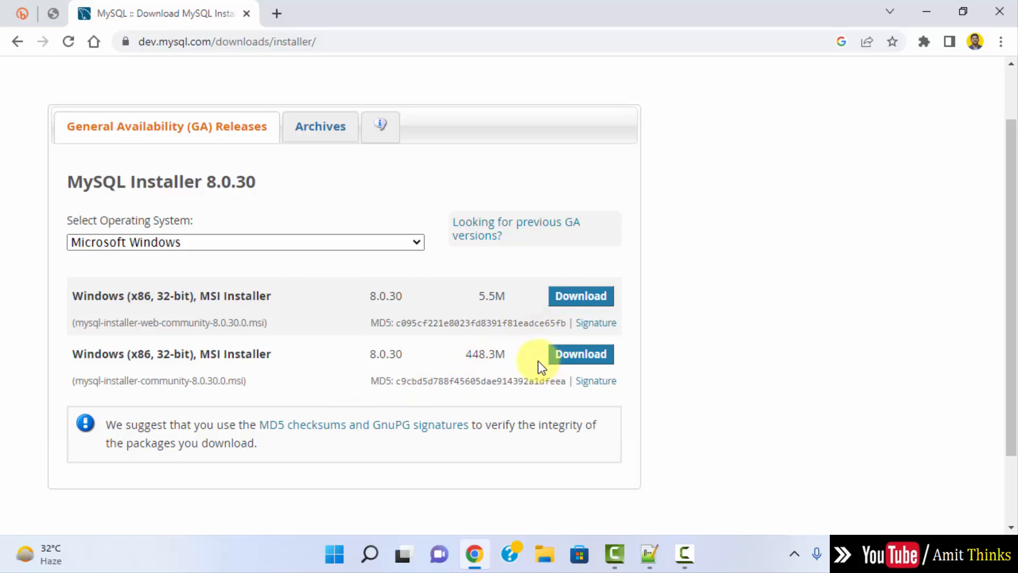
Step: Download the 448.3M mysql-installer-community-8.0.30.0.msi full installer package
{"action": "left_click_drag", "start_coordinate": [466, 355], "coordinate": [511, 355]}
{"action": "left_click", "coordinate": [520, 354]}
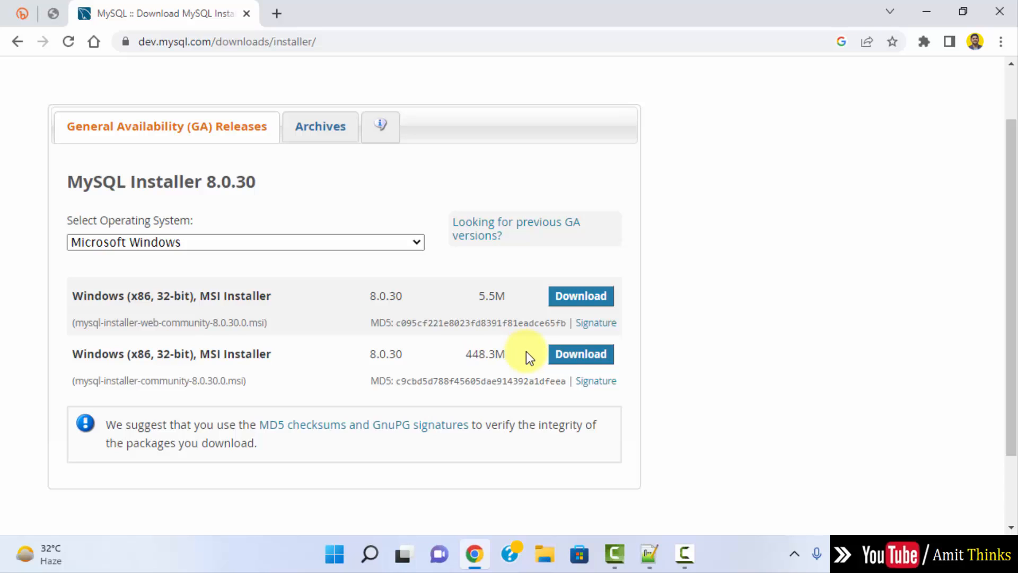
{"action": "left_click", "coordinate": [575, 360]}
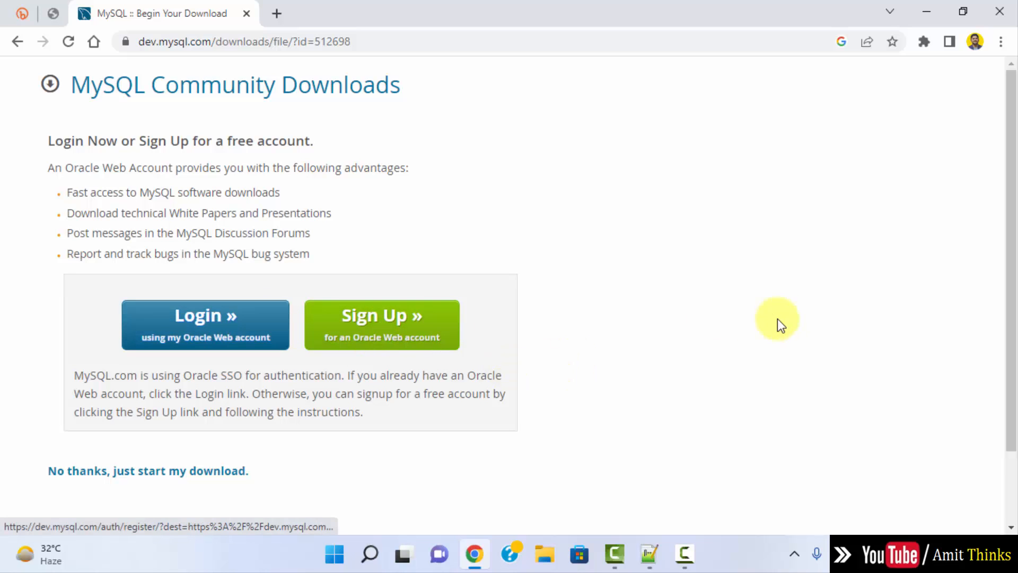
Step: Skip sign-in via 'No thanks, just start my download' and launch the downloaded 8.0.30 .msi
{"action": "scroll", "coordinate": [1014, 268], "scroll_direction": "down", "scroll_amount": 2}
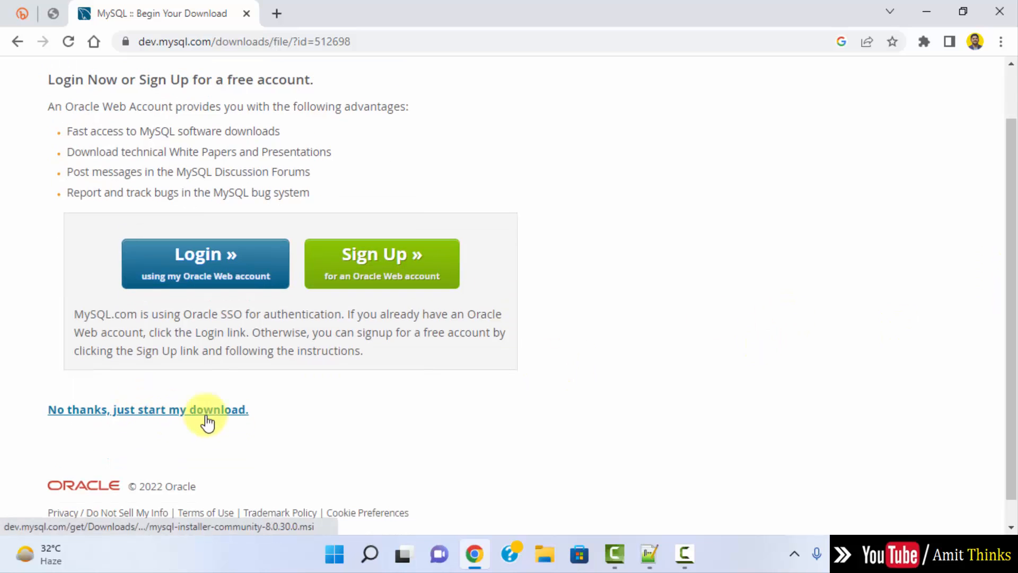
{"action": "left_click", "coordinate": [232, 419]}
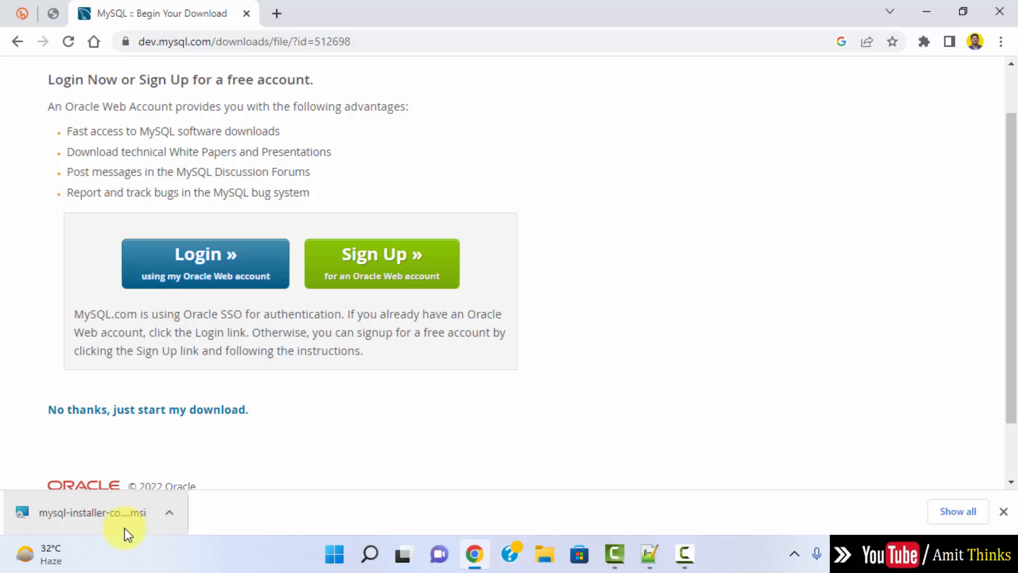
{"action": "left_click", "coordinate": [126, 520]}
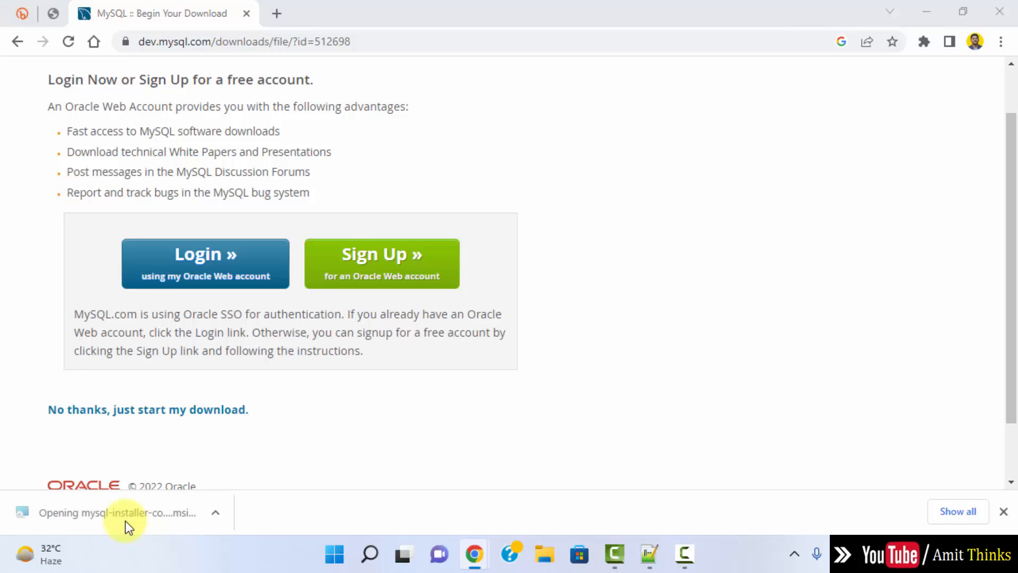
Step: Minimize Chrome, review the setup types, and proceed with the Custom setup type
{"action": "left_click", "coordinate": [925, 12]}
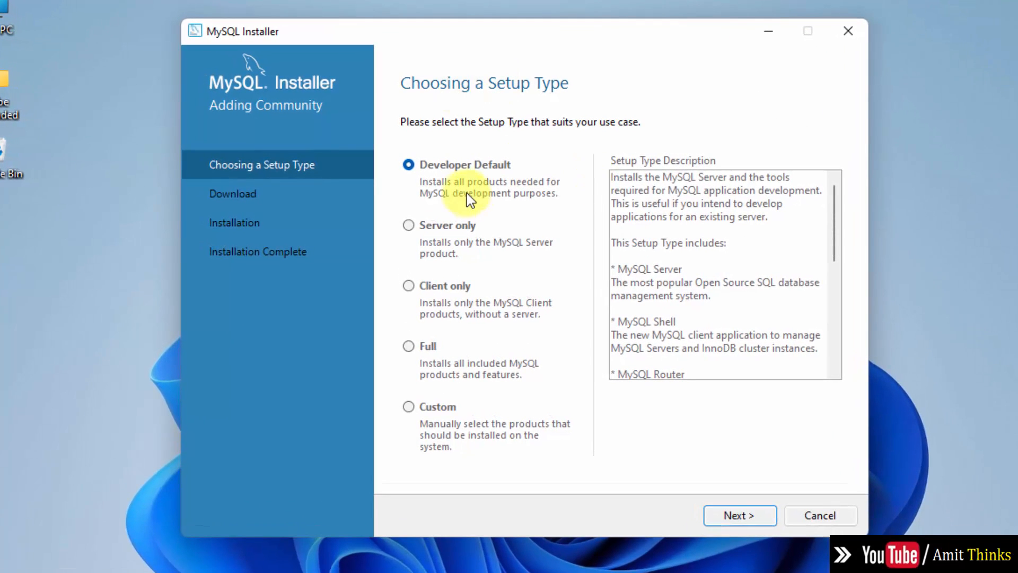
{"action": "left_click", "coordinate": [409, 226]}
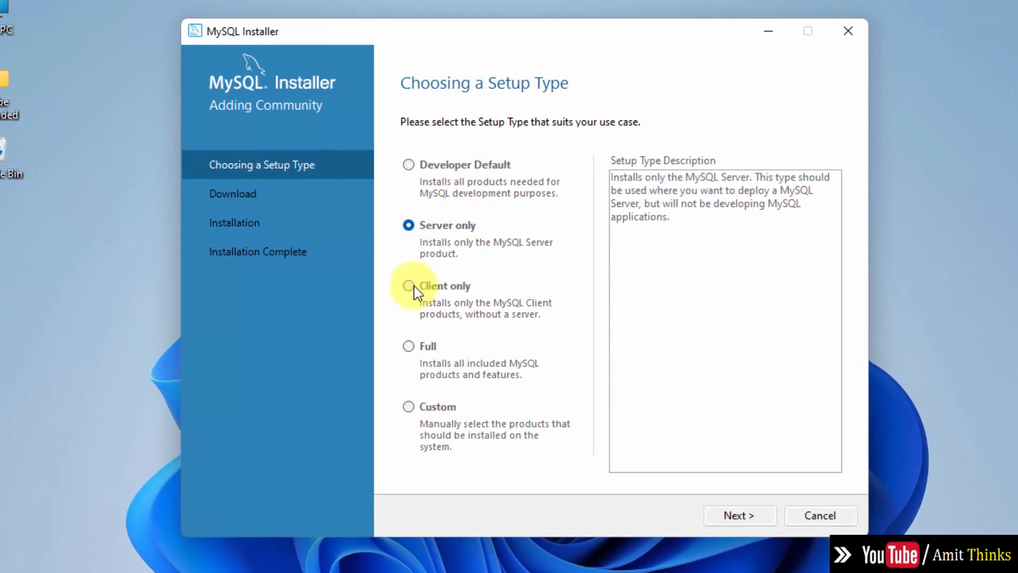
{"action": "left_click", "coordinate": [410, 285]}
{"action": "left_click", "coordinate": [408, 347]}
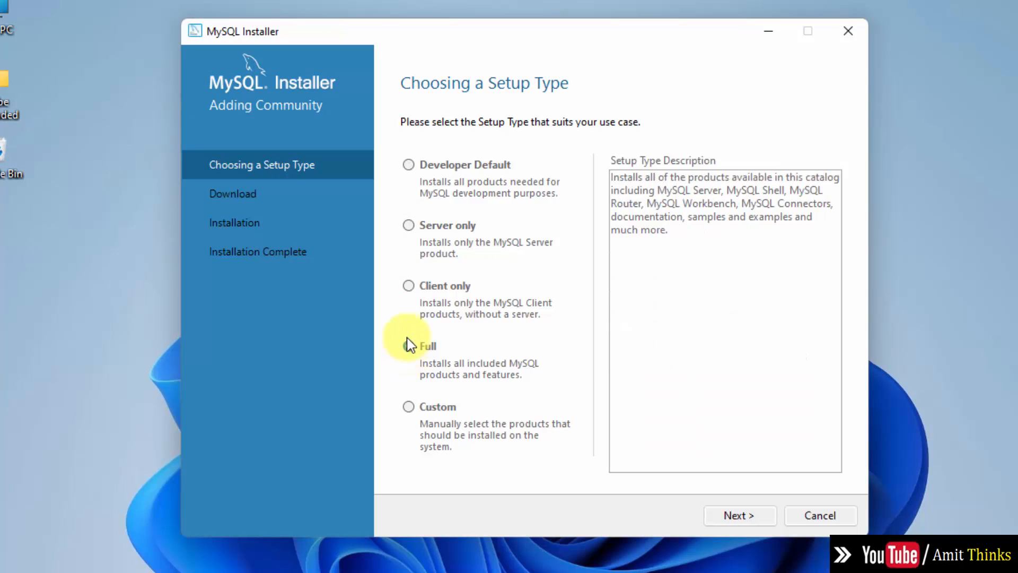
{"action": "left_click", "coordinate": [408, 407]}
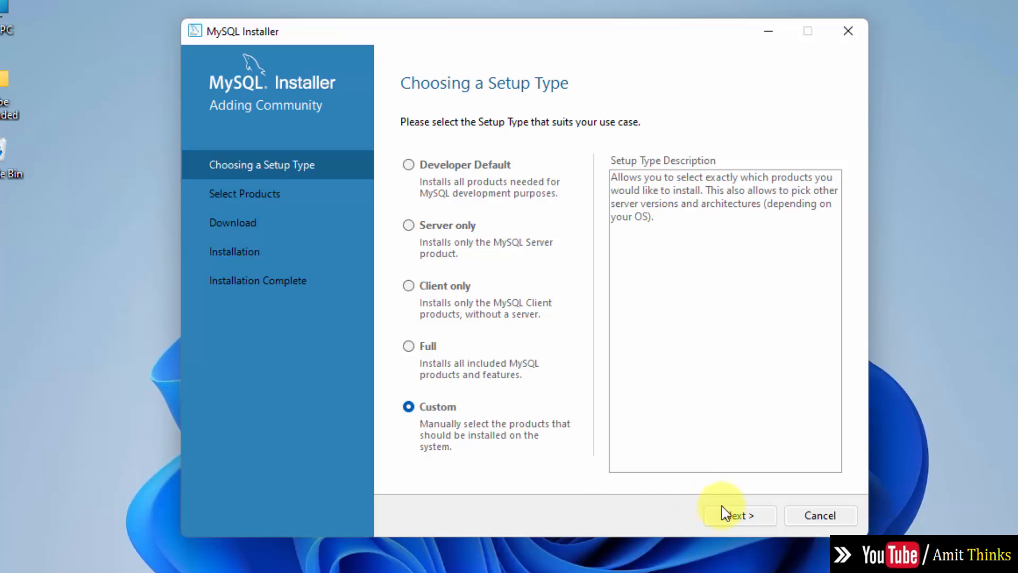
{"action": "left_click", "coordinate": [737, 515]}
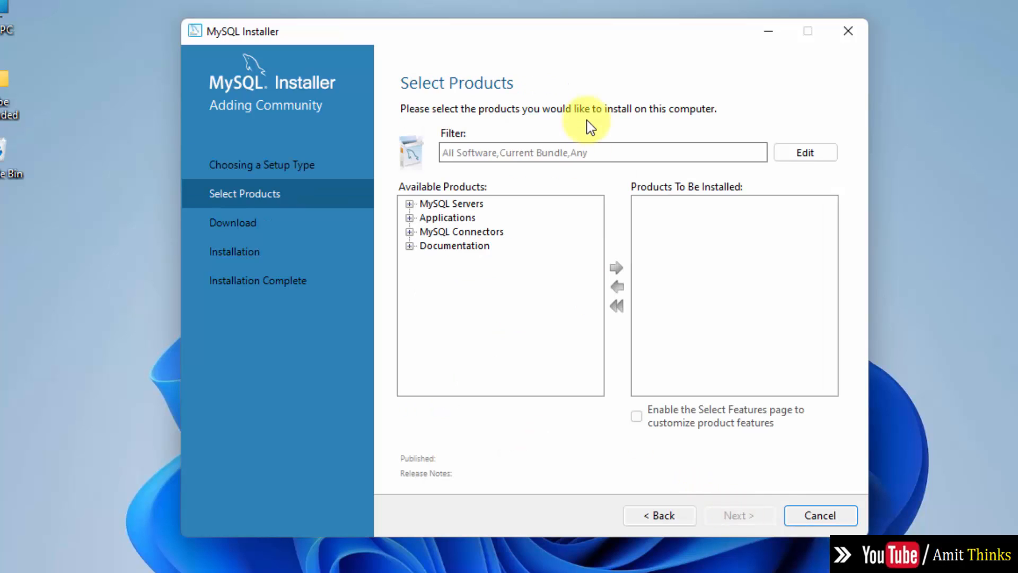
Step: Add MySQL Server 8.0.30 - X64 to the products to install
{"action": "left_click", "coordinate": [410, 203]}
{"action": "left_click", "coordinate": [426, 217]}
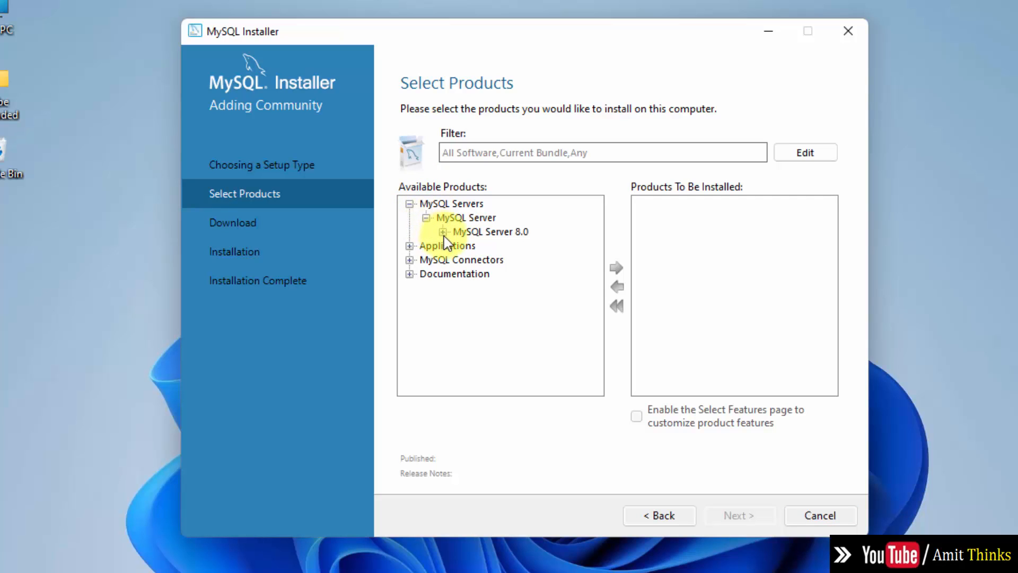
{"action": "left_click", "coordinate": [443, 232]}
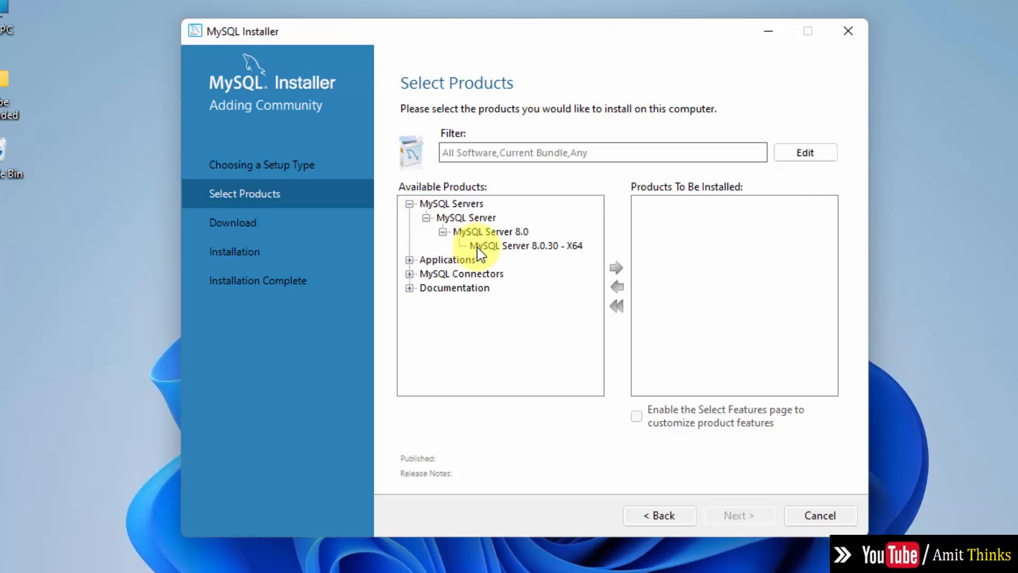
{"action": "left_click", "coordinate": [551, 247]}
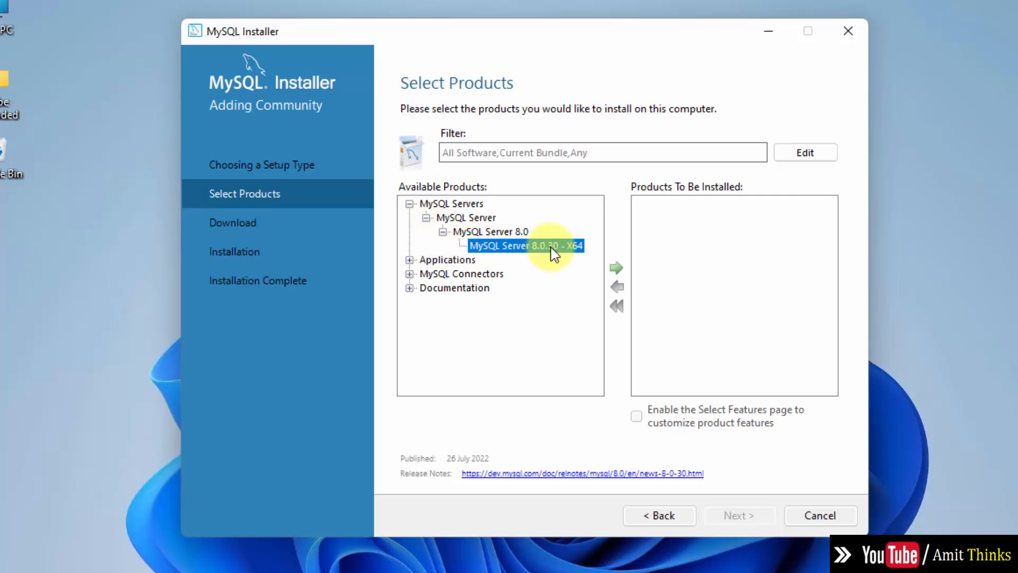
{"action": "left_click", "coordinate": [615, 267]}
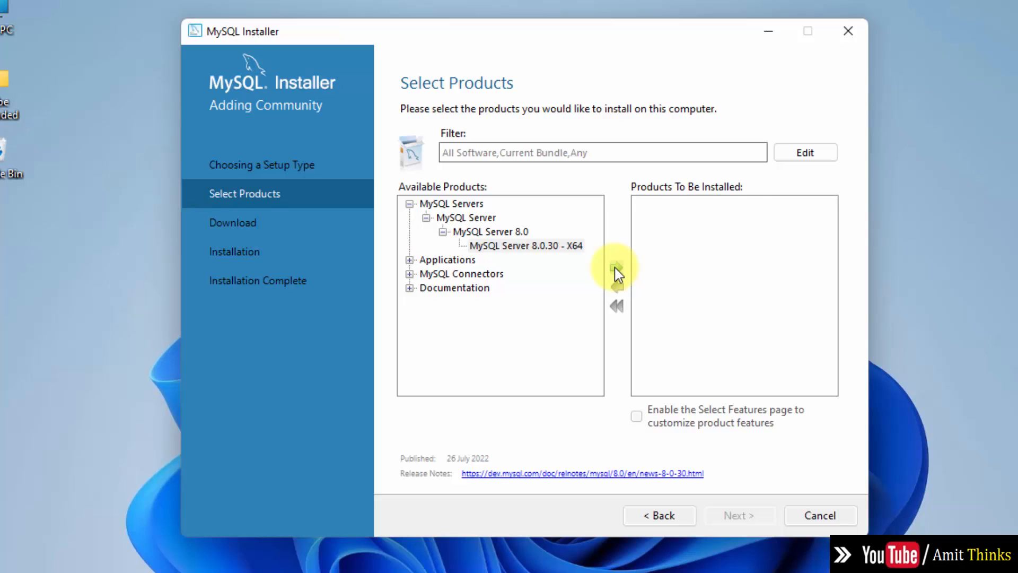
Step: Add MySQL Workbench 8.0.30 - X64 to the products to install
{"action": "left_click", "coordinate": [409, 259]}
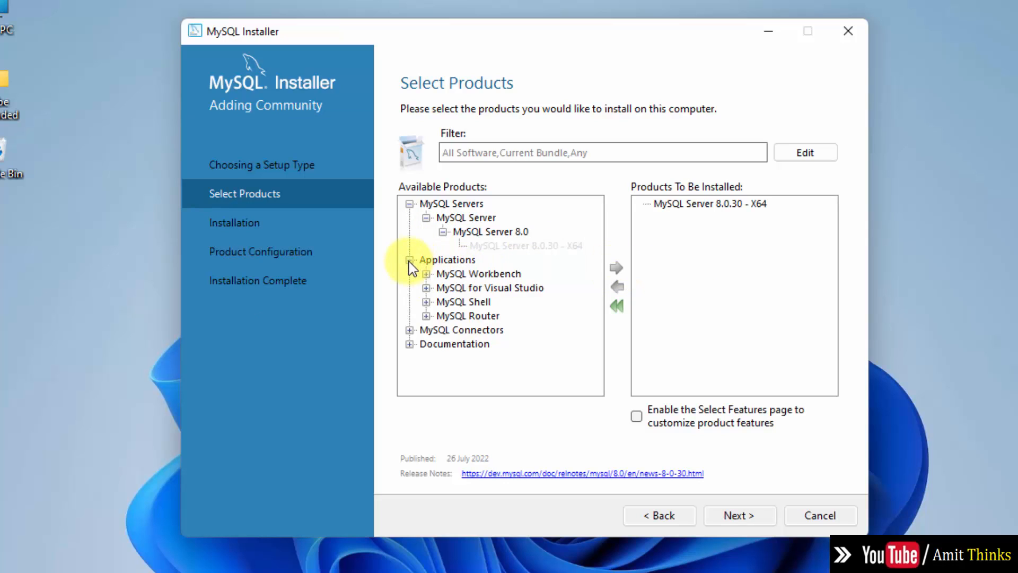
{"action": "left_click", "coordinate": [426, 274]}
{"action": "left_click", "coordinate": [443, 287]}
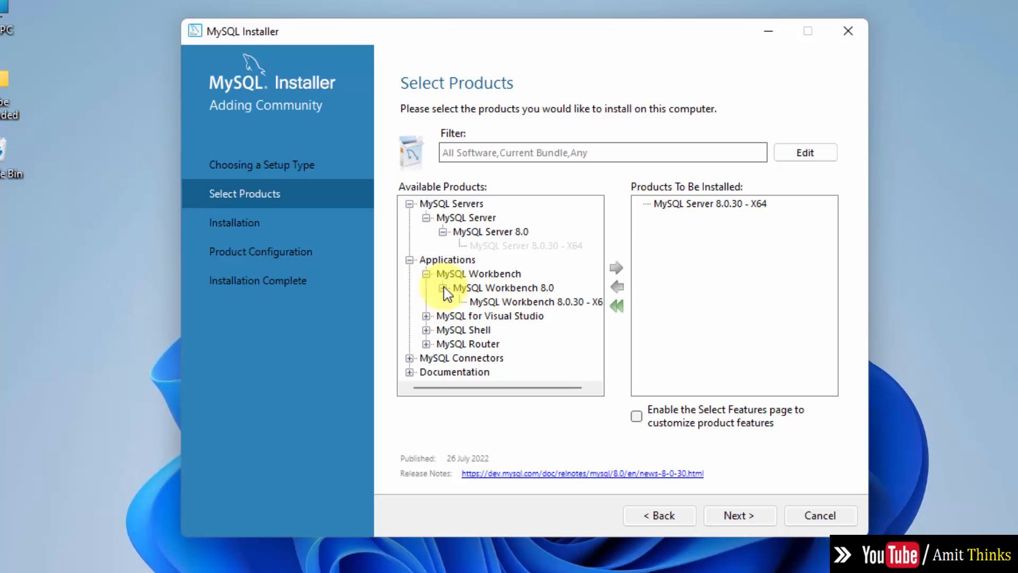
{"action": "left_click", "coordinate": [519, 302]}
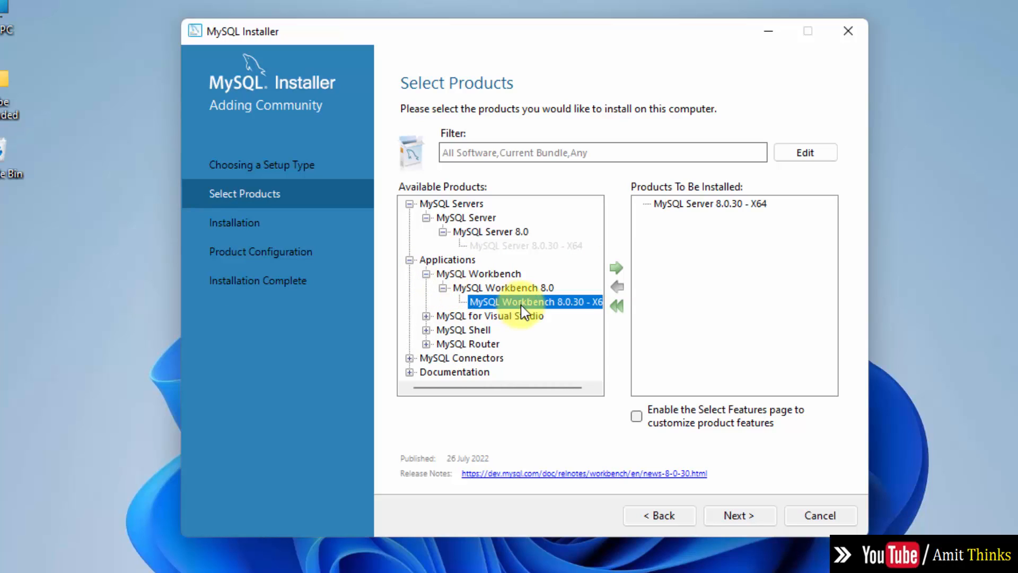
{"action": "left_click", "coordinate": [612, 269]}
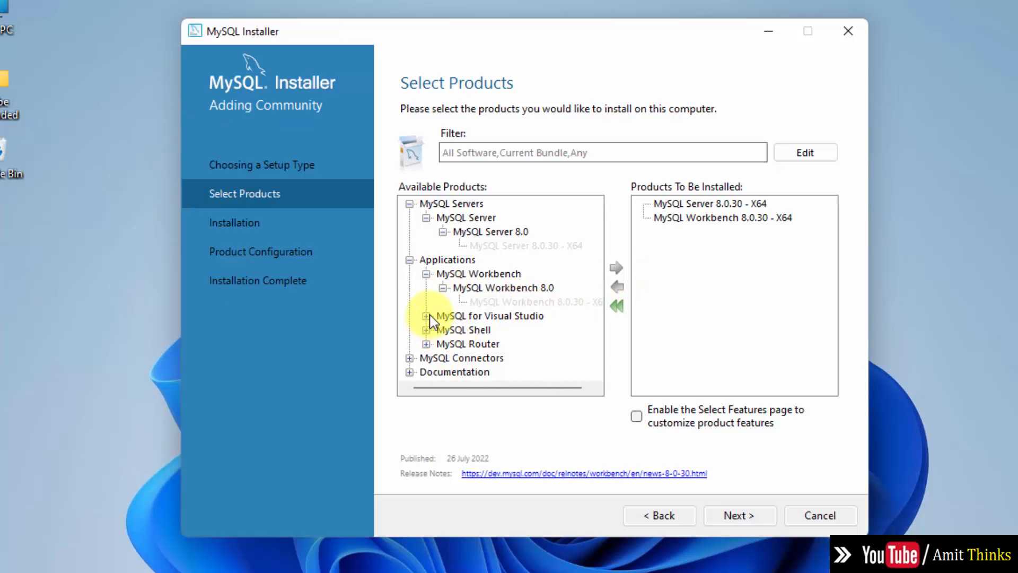
Step: Add MySQL Shell 8.0.30 - X64 to the install list and continue to Installation
{"action": "left_click", "coordinate": [427, 330]}
{"action": "left_click", "coordinate": [443, 343]}
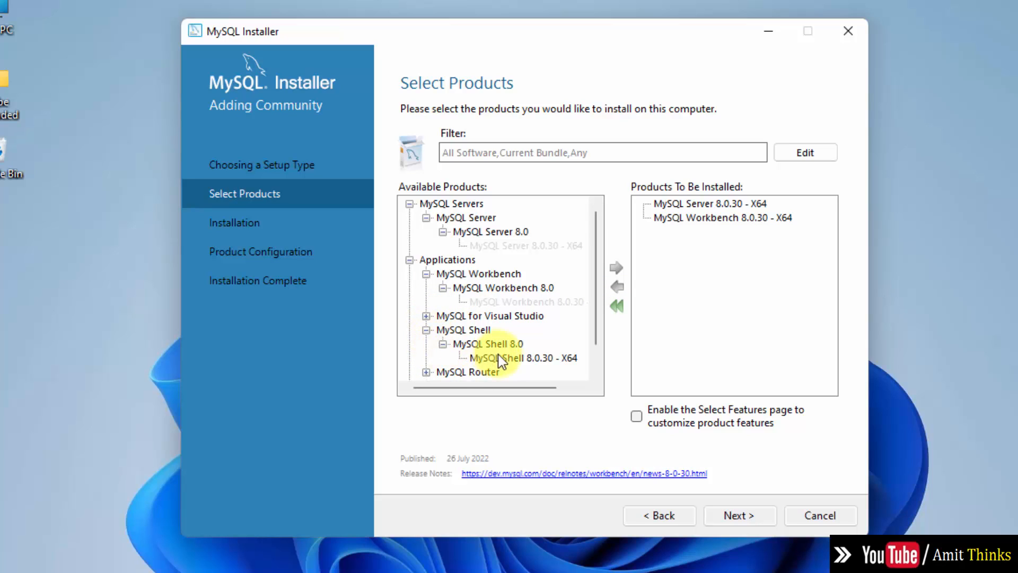
{"action": "left_click", "coordinate": [509, 358]}
{"action": "left_click", "coordinate": [617, 268]}
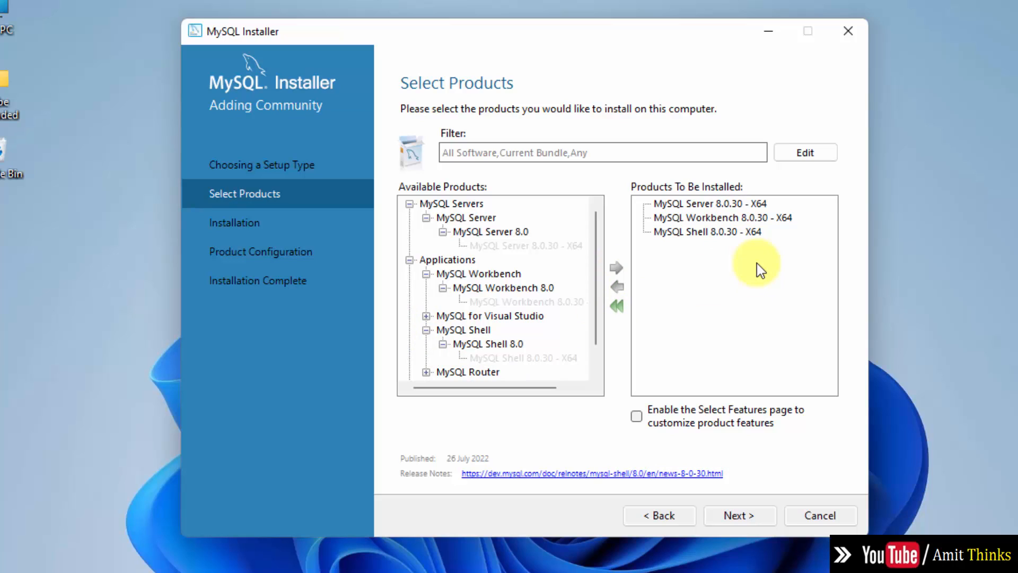
{"action": "left_click", "coordinate": [741, 518]}
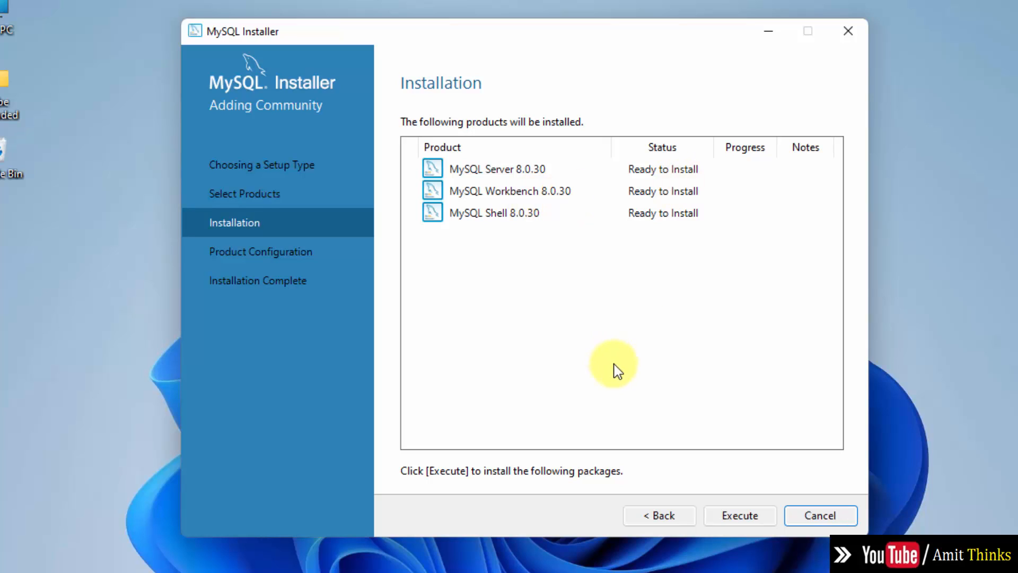
Step: Execute the install of Server, Workbench and Shell 8.0.30 and continue once all are Complete
{"action": "left_click", "coordinate": [739, 514]}
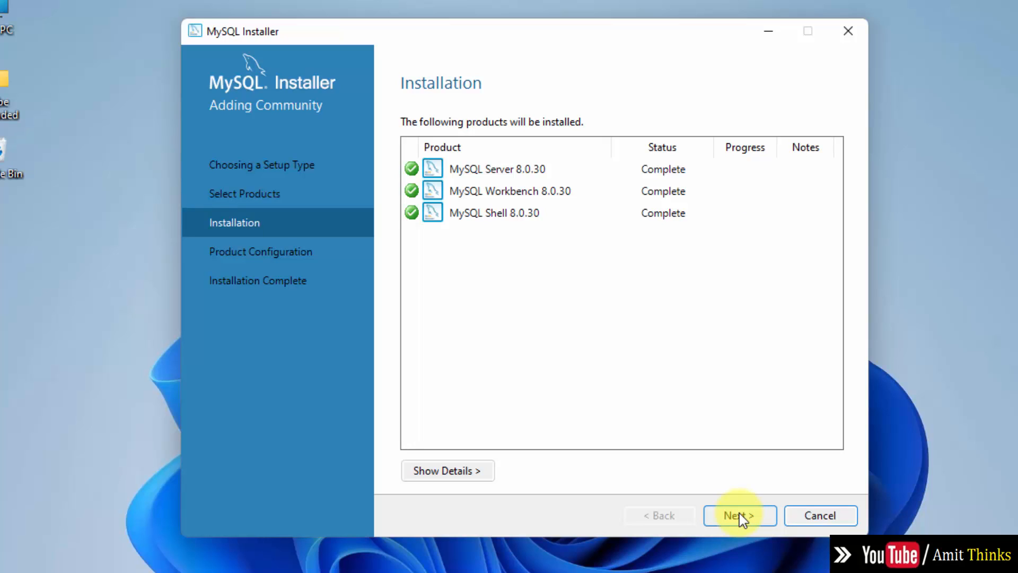
{"action": "left_click", "coordinate": [739, 513]}
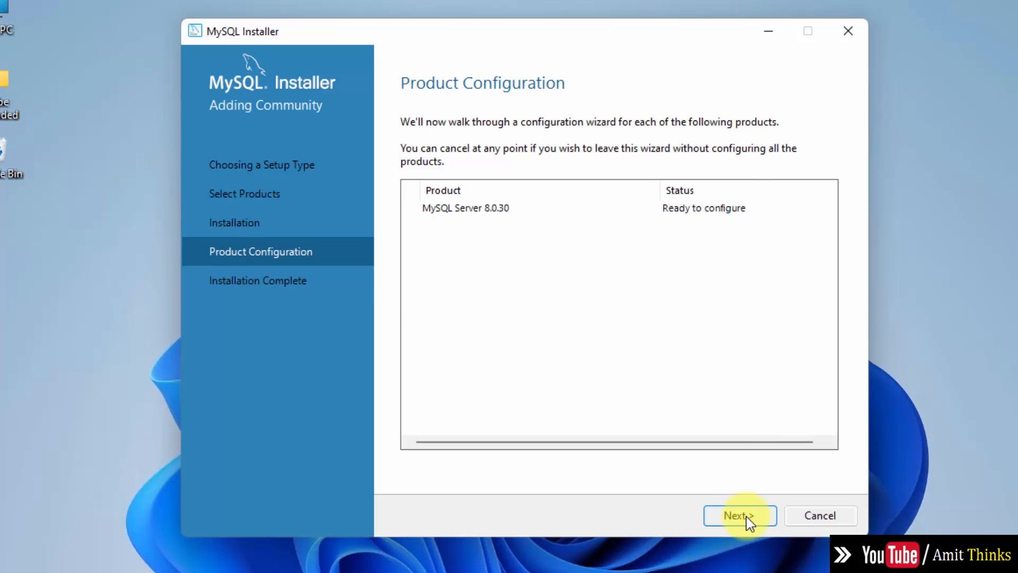
Step: Keep Development Computer with TCP/IP on port 3306 and advance to Authentication Method
{"action": "left_click", "coordinate": [746, 517]}
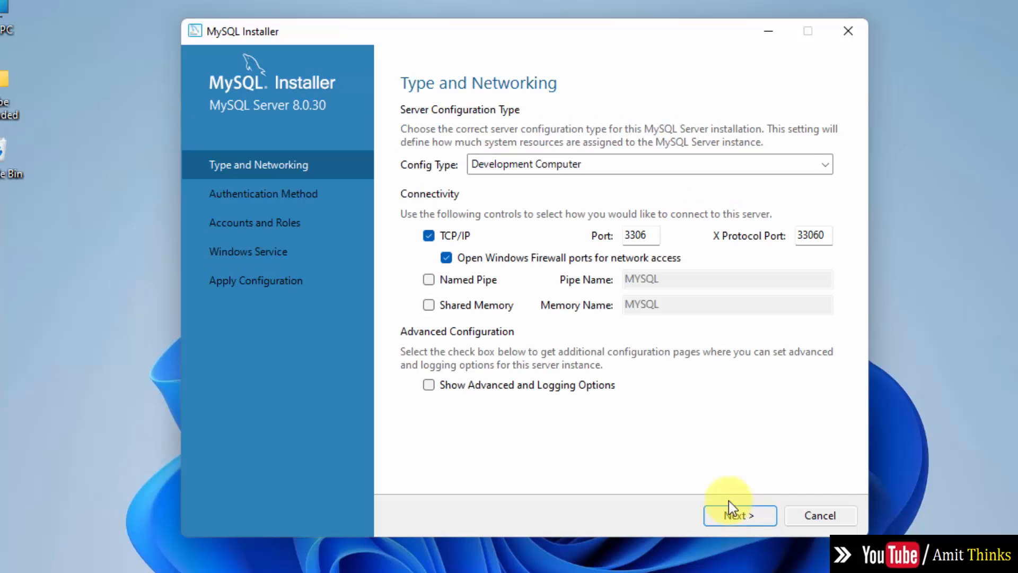
{"action": "left_click", "coordinate": [640, 241]}
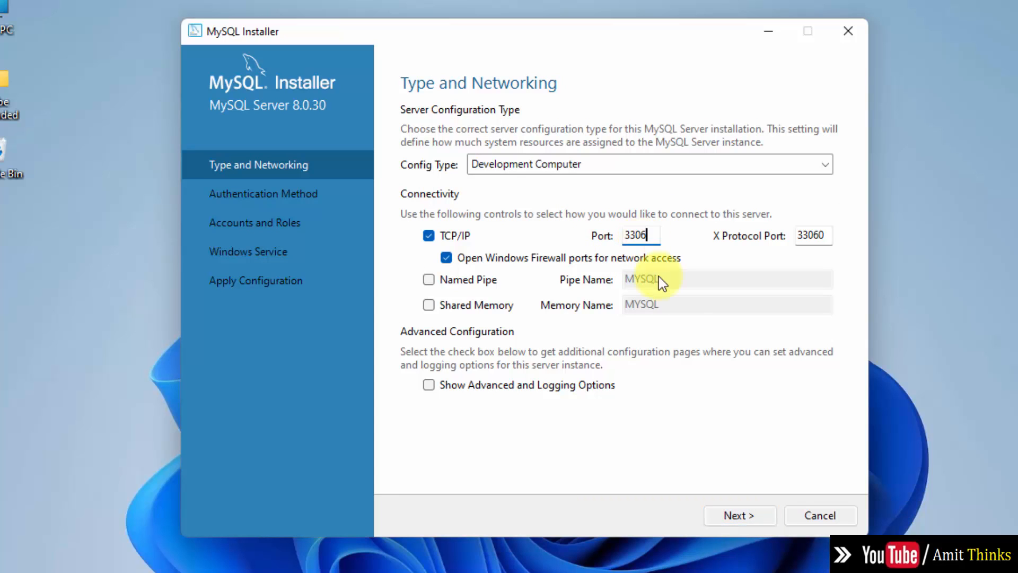
{"action": "left_click", "coordinate": [738, 517]}
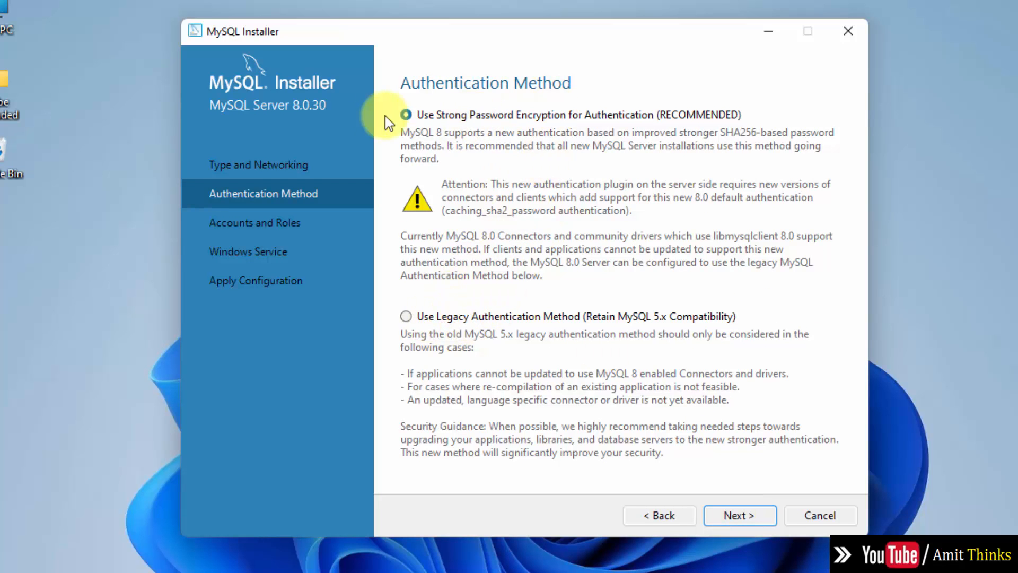
Step: Keep strong password encryption and enter and confirm the root password at Medium strength
{"action": "left_click", "coordinate": [731, 516]}
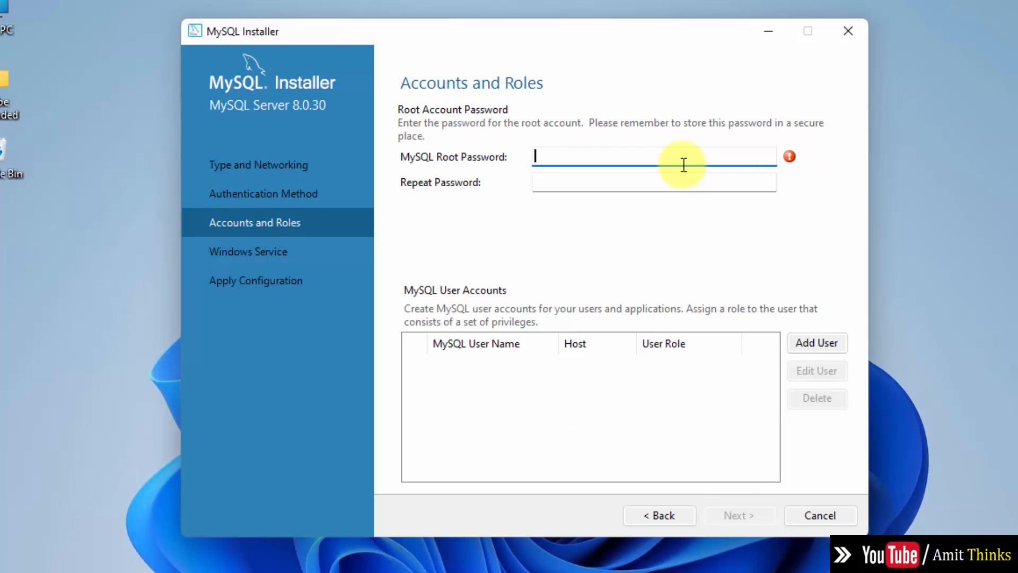
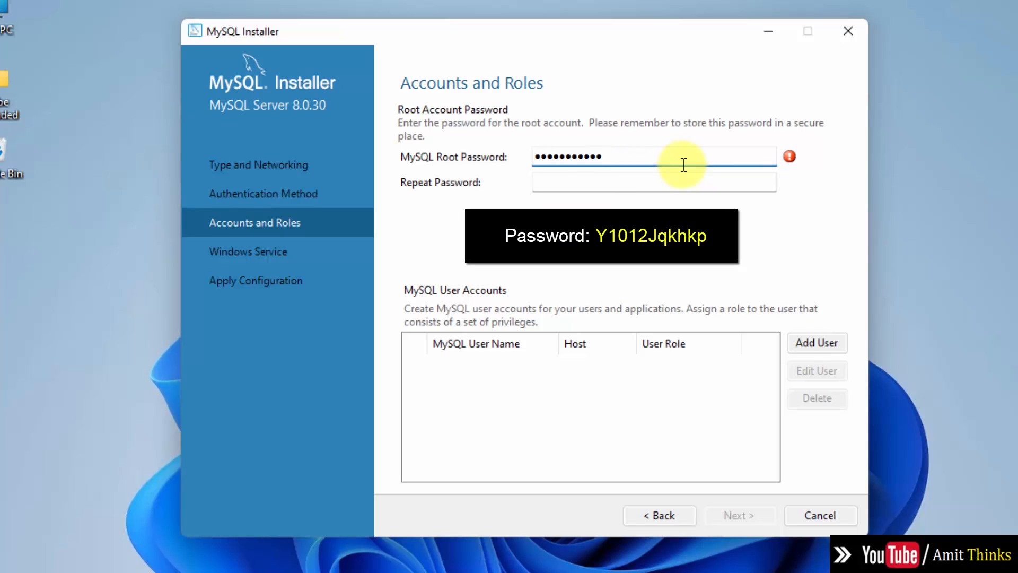
{"action": "key", "text": "Tab"}
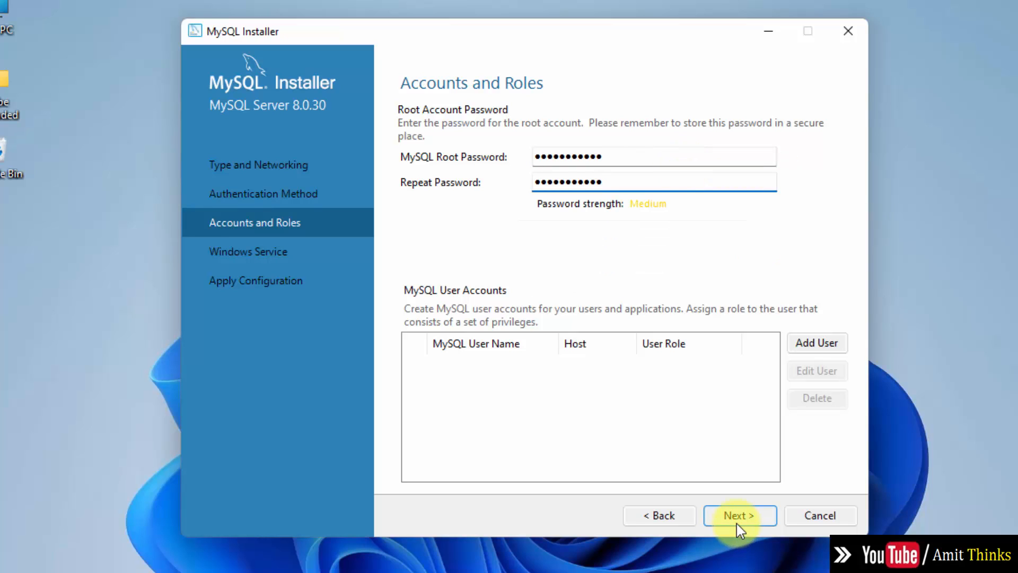
{"action": "left_click", "coordinate": [817, 344]}
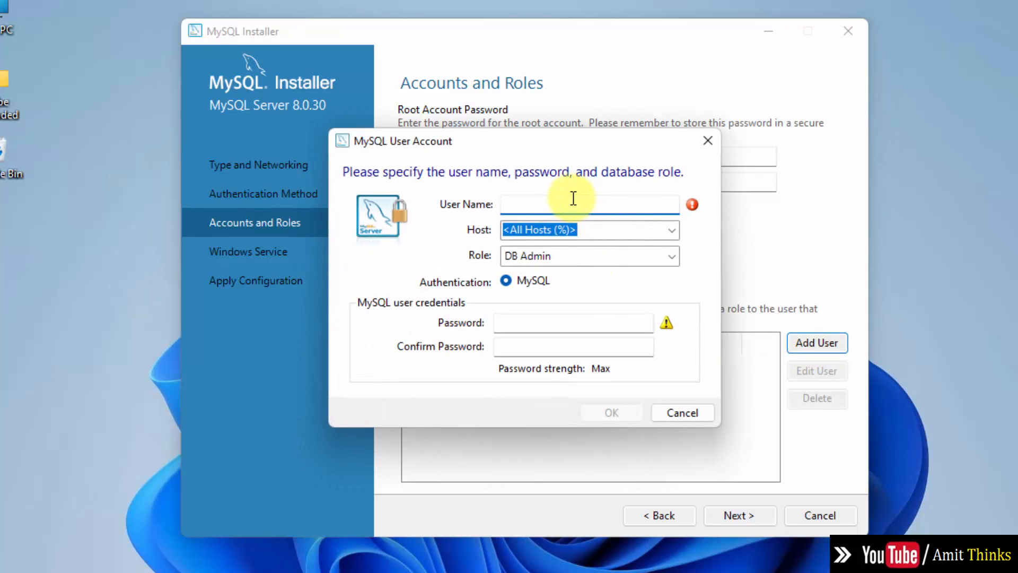
Step: Draft a user with host localhost and role DB Admin, cancel it, and continue to Windows Service
{"action": "type", "text": "Amit"}
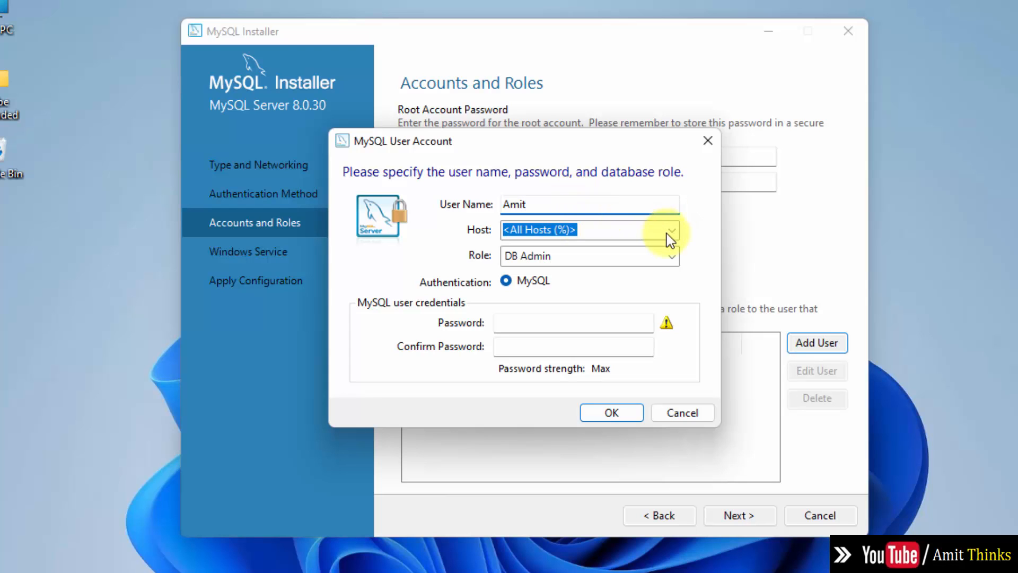
{"action": "left_click", "coordinate": [667, 234]}
{"action": "left_click", "coordinate": [639, 260]}
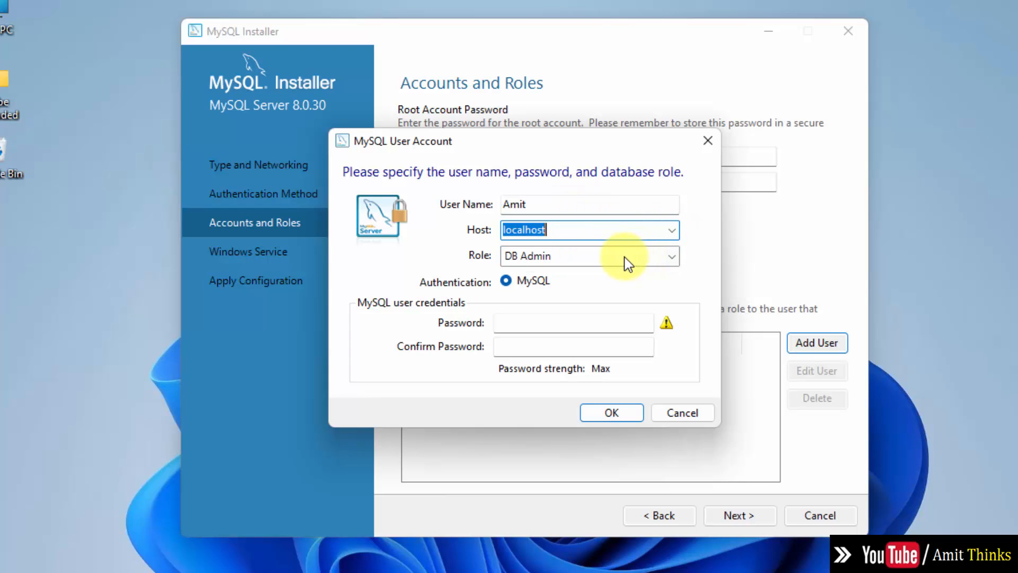
{"action": "left_click", "coordinate": [628, 262]}
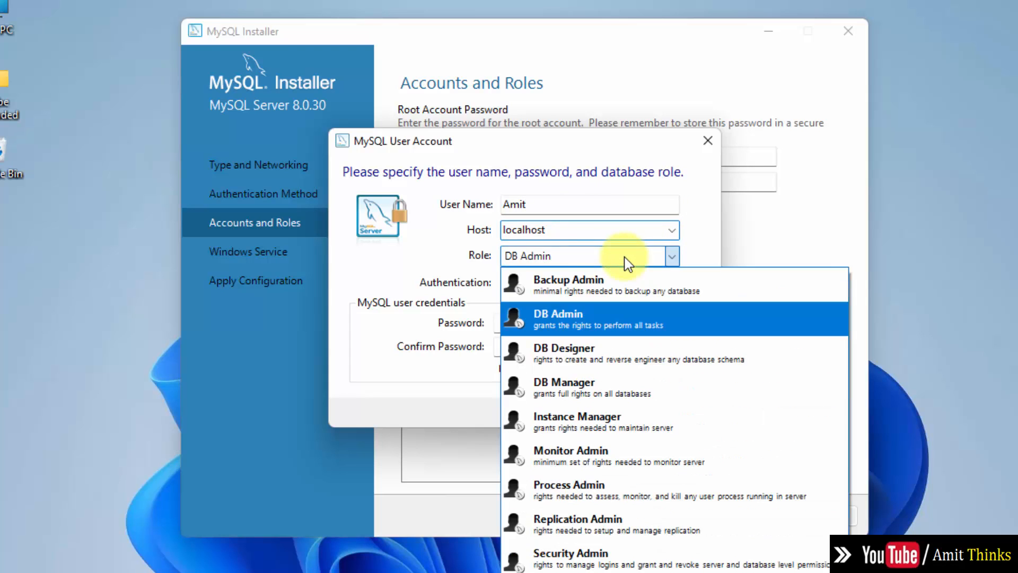
{"action": "left_click", "coordinate": [616, 261]}
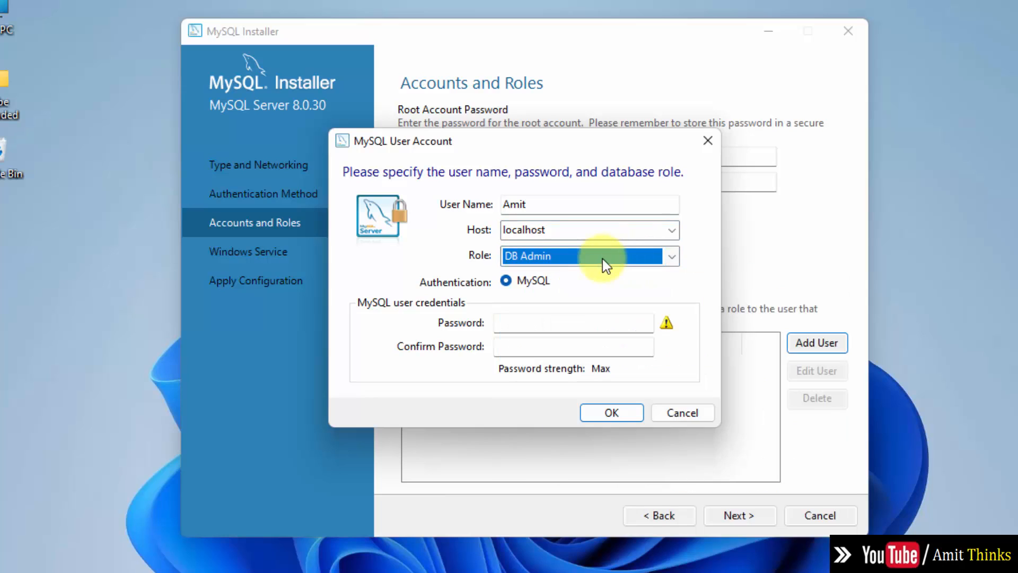
{"action": "left_click", "coordinate": [558, 323]}
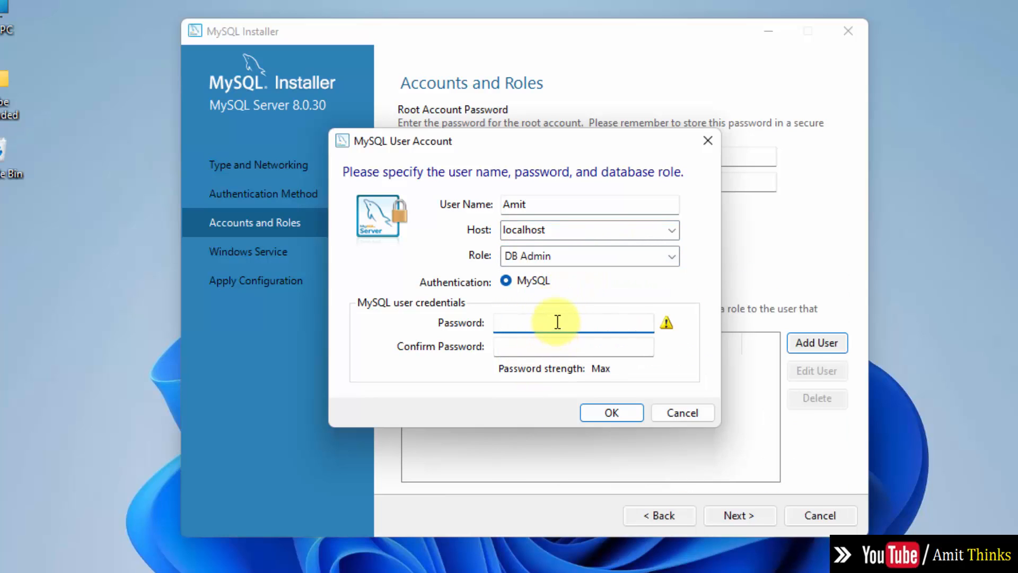
{"action": "left_click", "coordinate": [696, 414]}
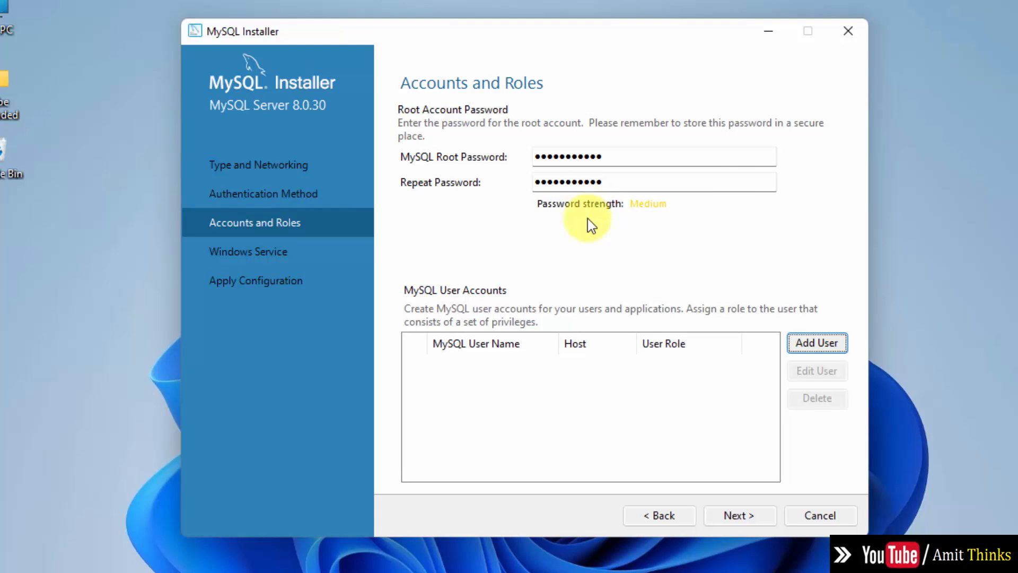
{"action": "left_click", "coordinate": [727, 523]}
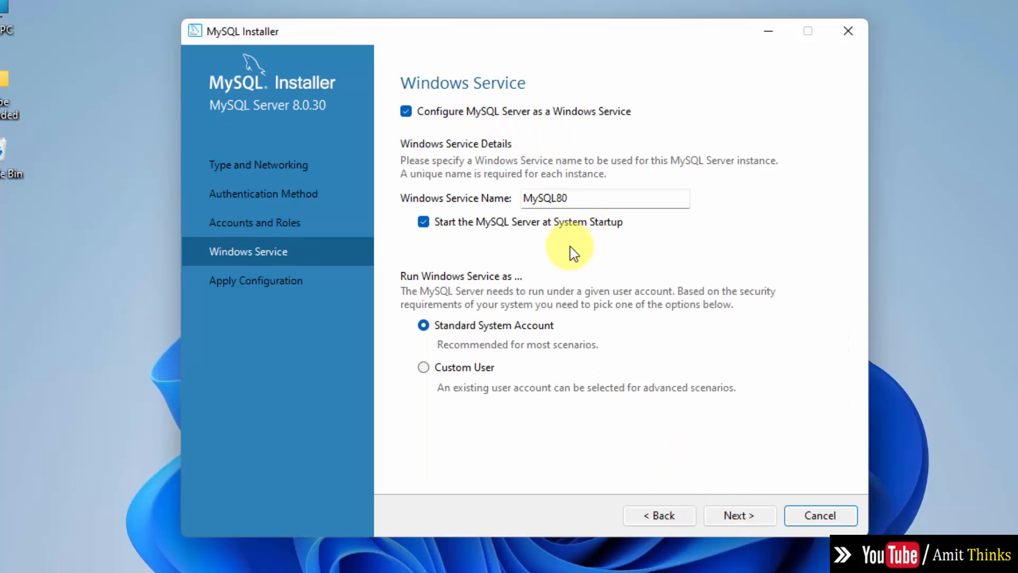
Step: Keep the default MySQL80 Windows service settings, execute the server configuration, and finish
{"action": "left_click", "coordinate": [739, 516]}
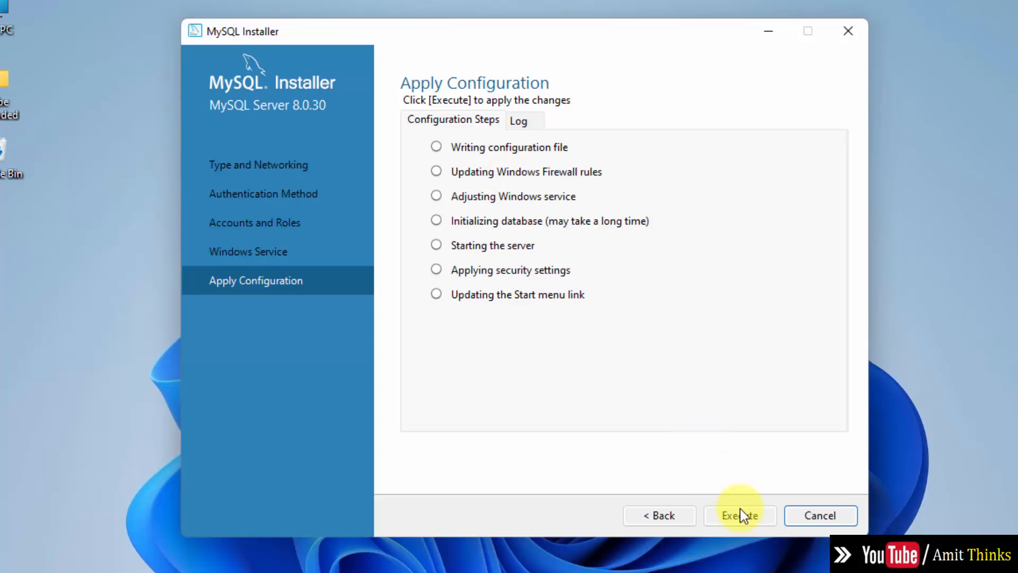
{"action": "left_click", "coordinate": [753, 514]}
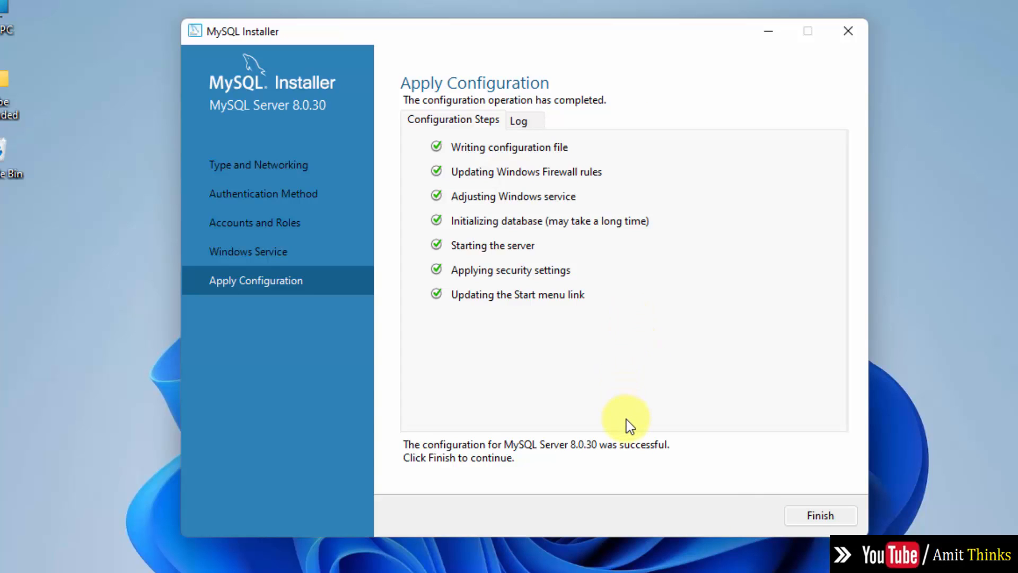
{"action": "left_click", "coordinate": [823, 521]}
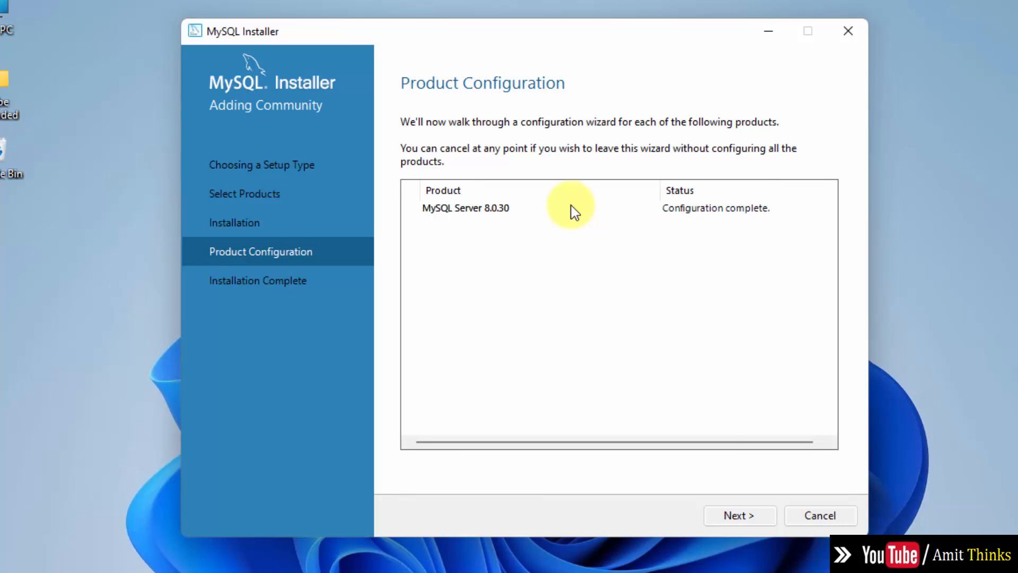
Step: Complete the installer so Workbench and MySQL Shell launch, then minimize both windows
{"action": "left_click", "coordinate": [751, 523]}
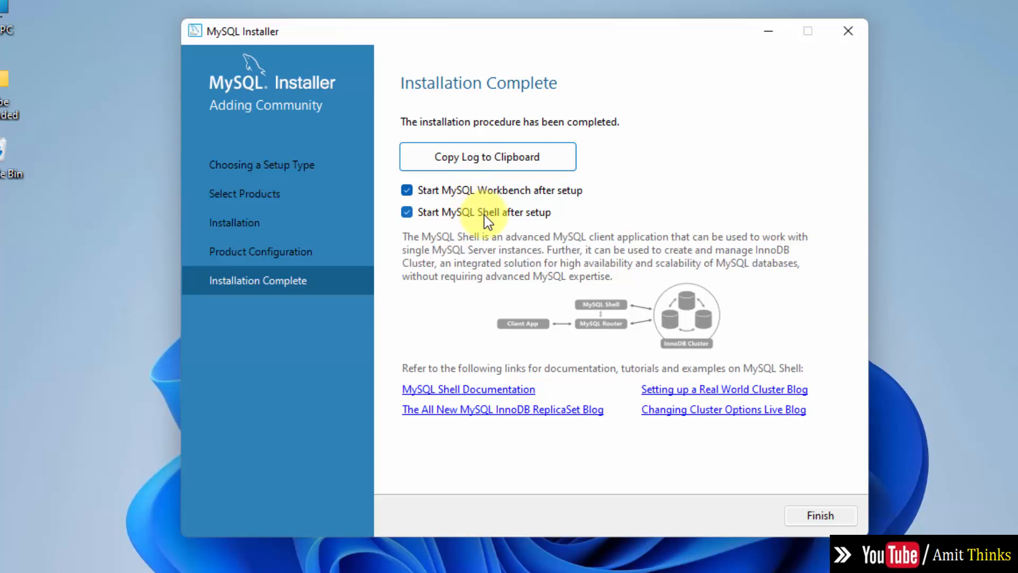
{"action": "left_click", "coordinate": [819, 517]}
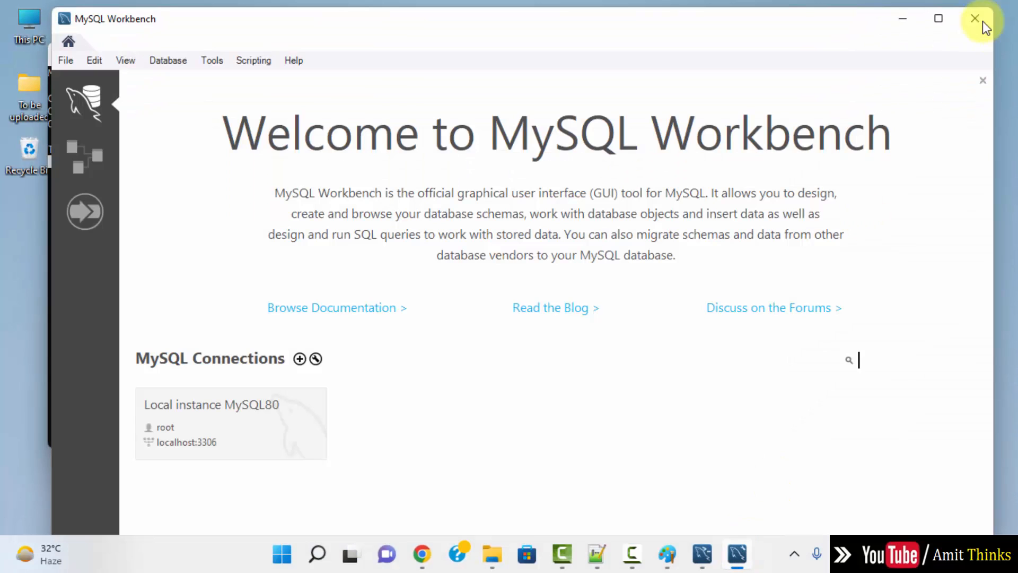
{"action": "left_click", "coordinate": [903, 20]}
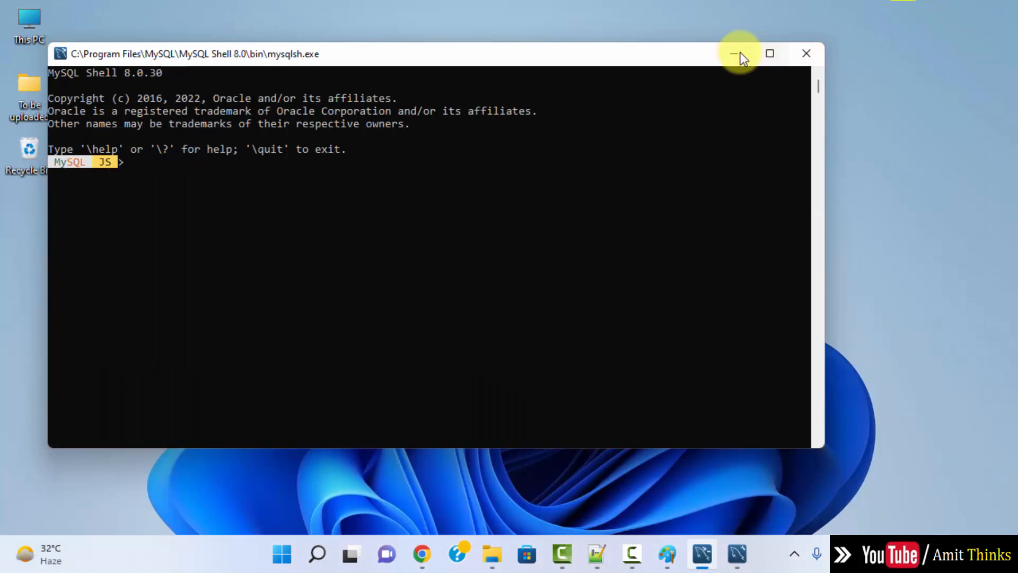
{"action": "left_click", "coordinate": [735, 53]}
Step: In File Explorer, browse to C:\Program Files\MySQL\MySQL Server 8.0\bin
{"action": "left_click", "coordinate": [493, 553]}
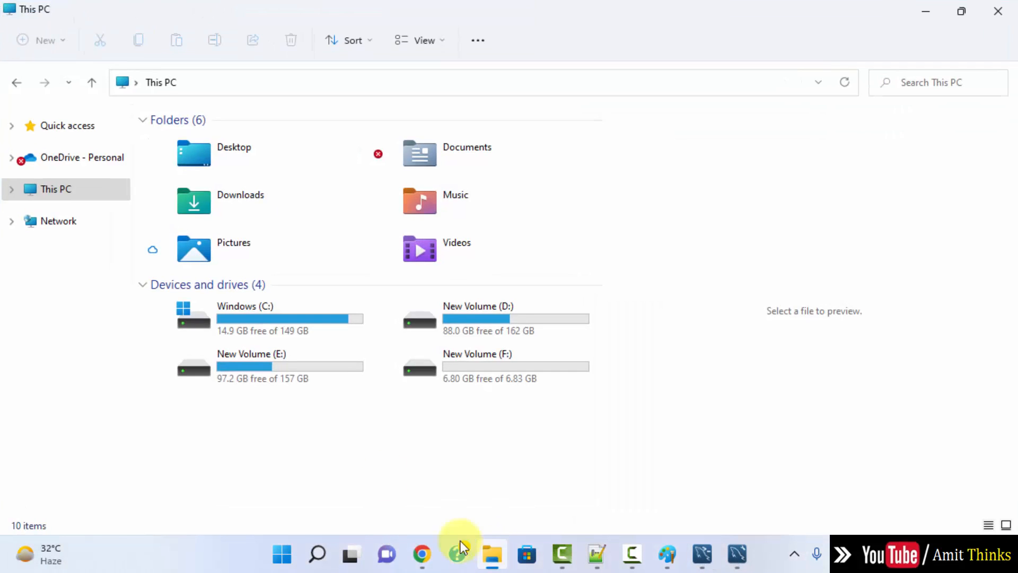
{"action": "double_click", "coordinate": [327, 322]}
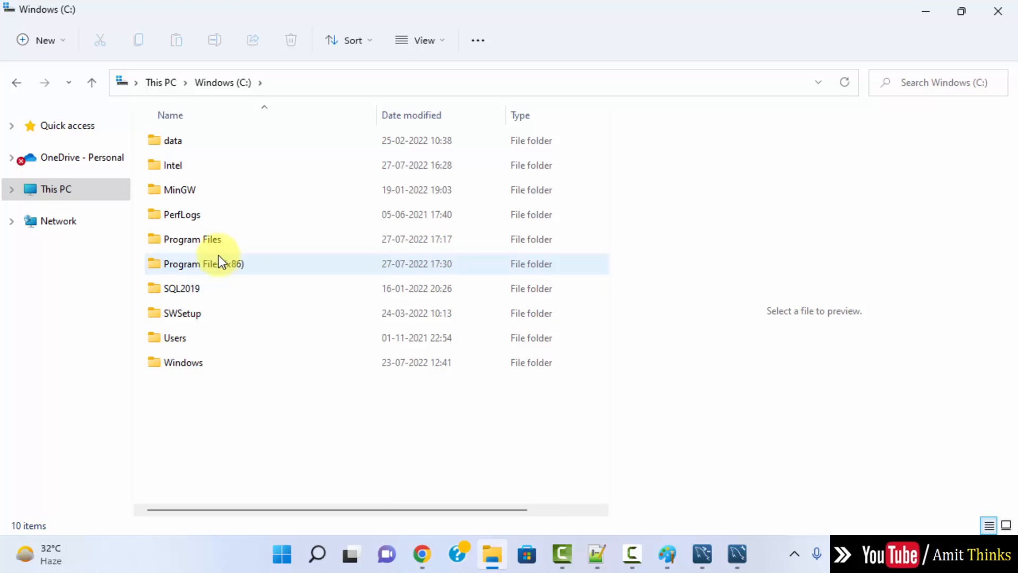
{"action": "left_click", "coordinate": [217, 238]}
{"action": "double_click", "coordinate": [218, 238]}
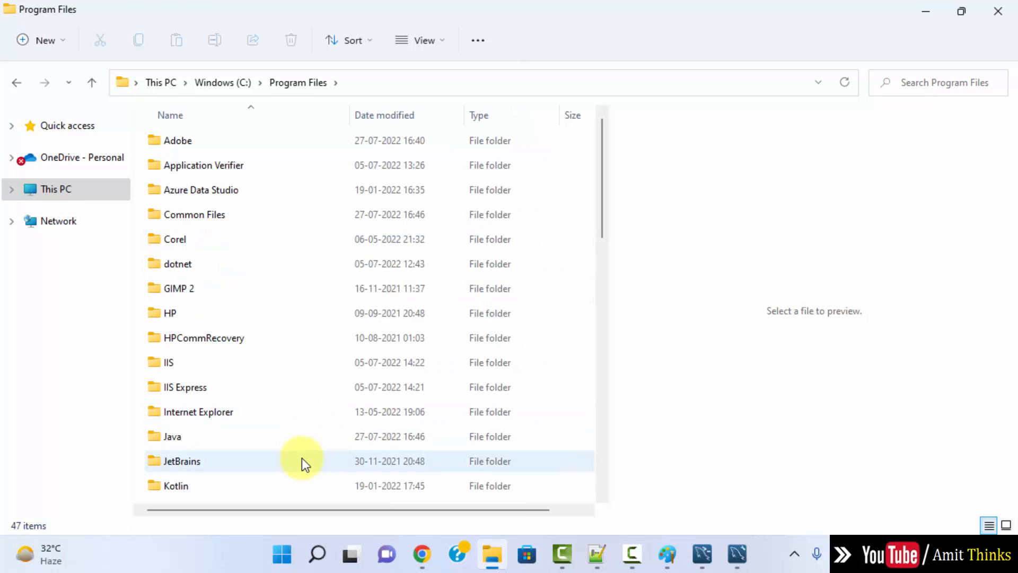
{"action": "key", "text": "k"}
{"action": "key", "text": "Down"}
{"action": "key", "text": "Down"}
{"action": "key", "text": "Down"}
{"action": "key", "text": "Down"}
{"action": "key", "text": "Down"}
{"action": "key", "text": "Down"}
{"action": "key", "text": "Down"}
{"action": "key", "text": "Down"}
{"action": "key", "text": "Down"}
{"action": "key", "text": "Down"}
{"action": "key", "text": "Down"}
{"action": "key", "text": "Down"}
{"action": "key", "text": "Down"}
{"action": "key", "text": "Down"}
{"action": "key", "text": "Down"}
{"action": "key", "text": "Down"}
{"action": "key", "text": "Down"}
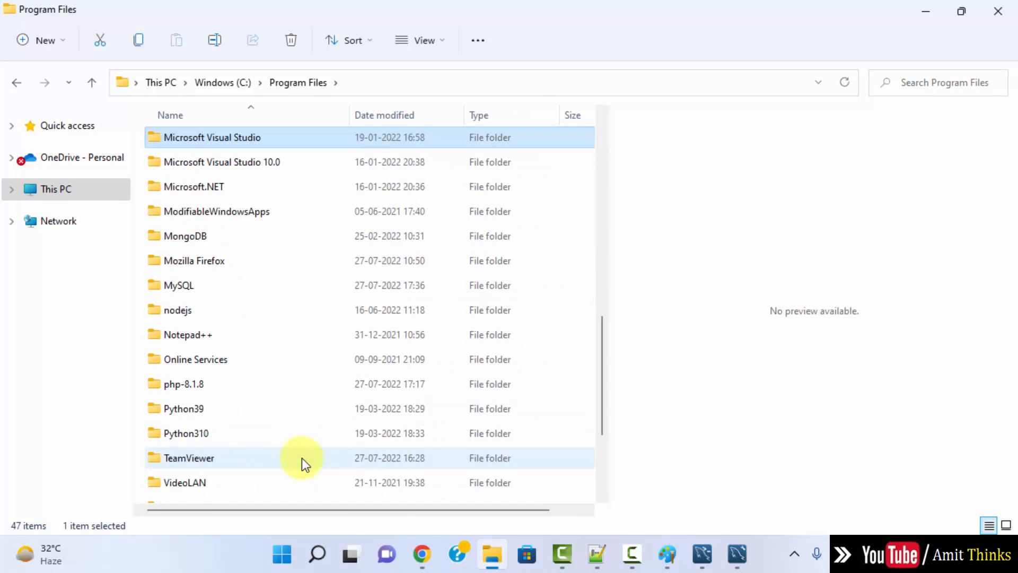
{"action": "double_click", "coordinate": [403, 288]}
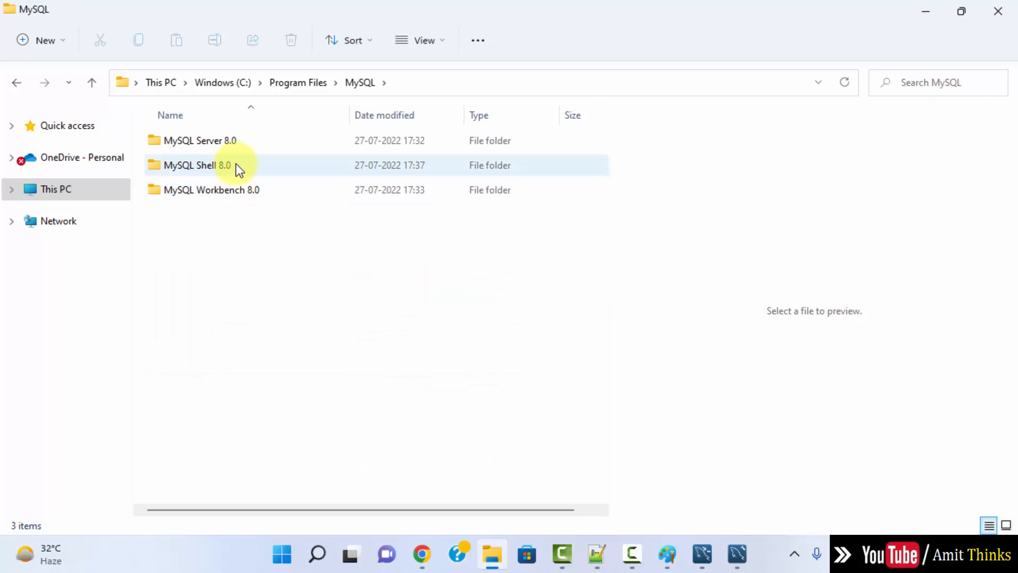
{"action": "double_click", "coordinate": [236, 139]}
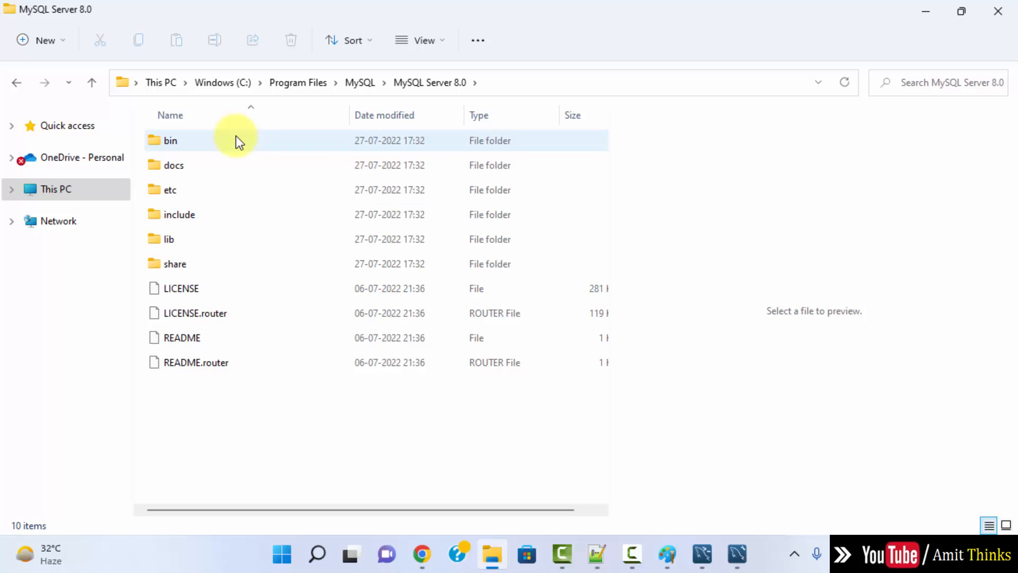
{"action": "double_click", "coordinate": [236, 139]}
Step: Copy the bin folder's full path from the address bar and minimize Explorer
{"action": "left_click", "coordinate": [560, 84]}
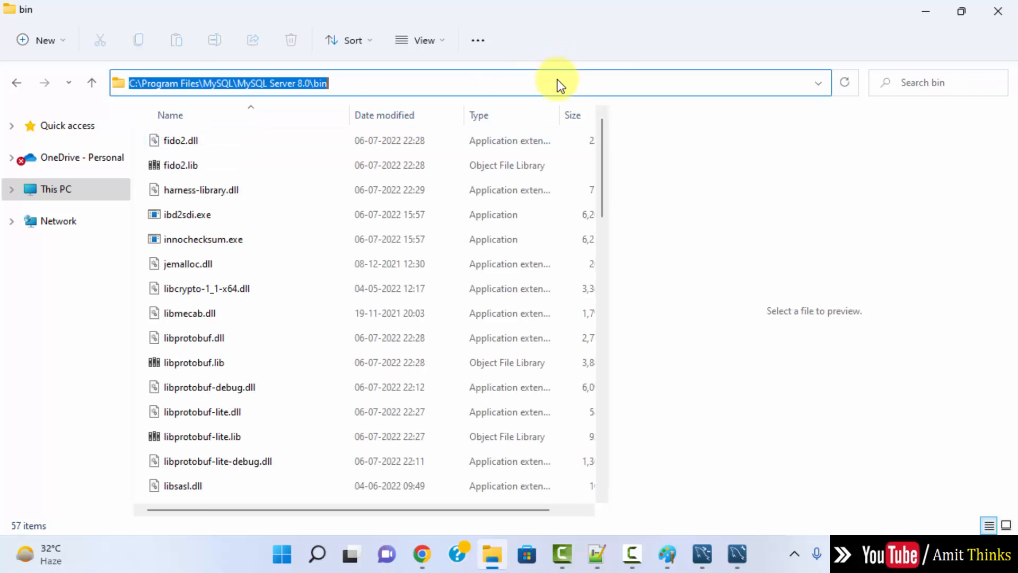
{"action": "right_click", "coordinate": [208, 86]}
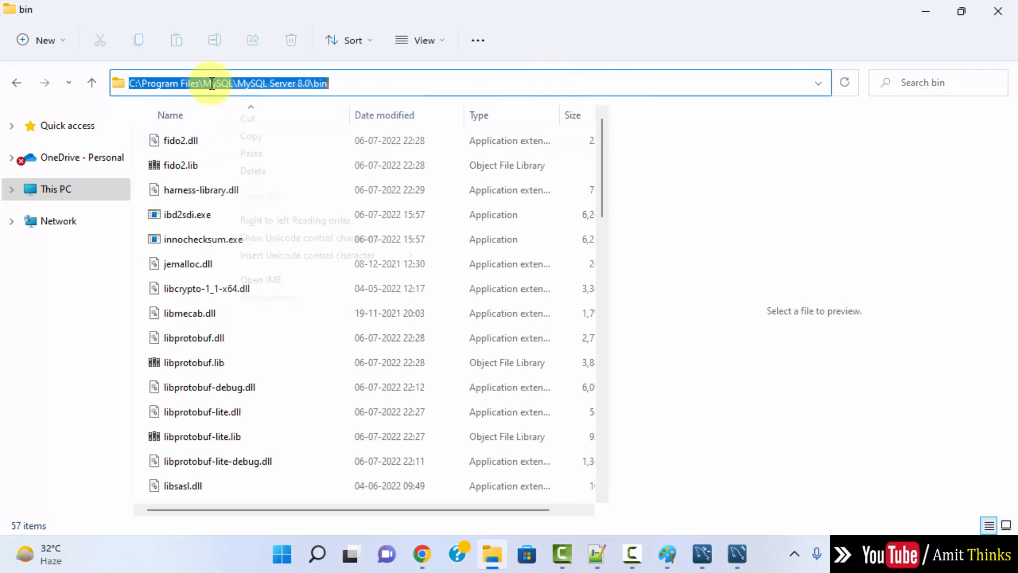
{"action": "left_click", "coordinate": [282, 139]}
{"action": "left_click", "coordinate": [926, 10]}
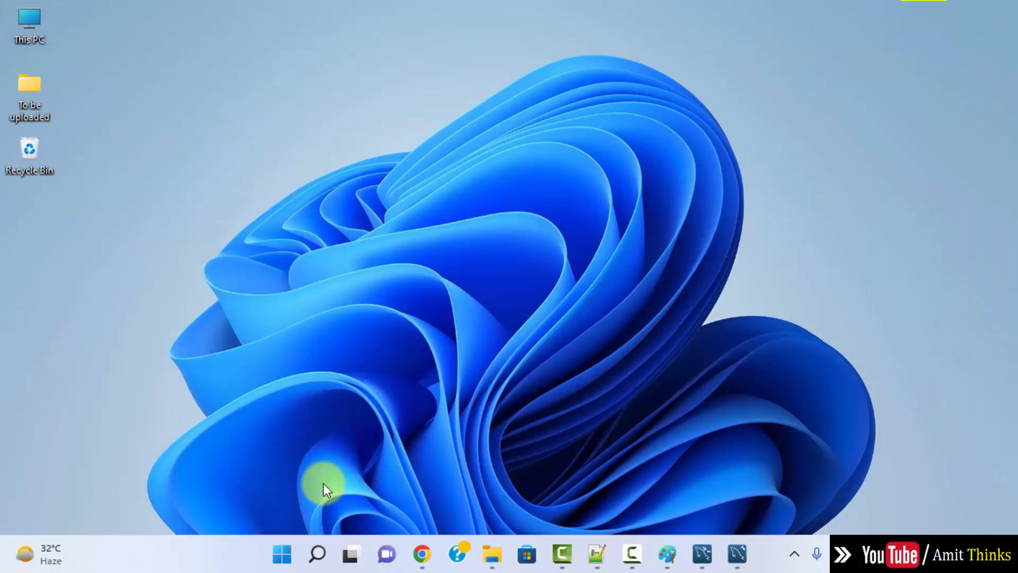
Step: Search 'enviro' to reach Environment Variables and edit the system Path variable
{"action": "left_click", "coordinate": [282, 554]}
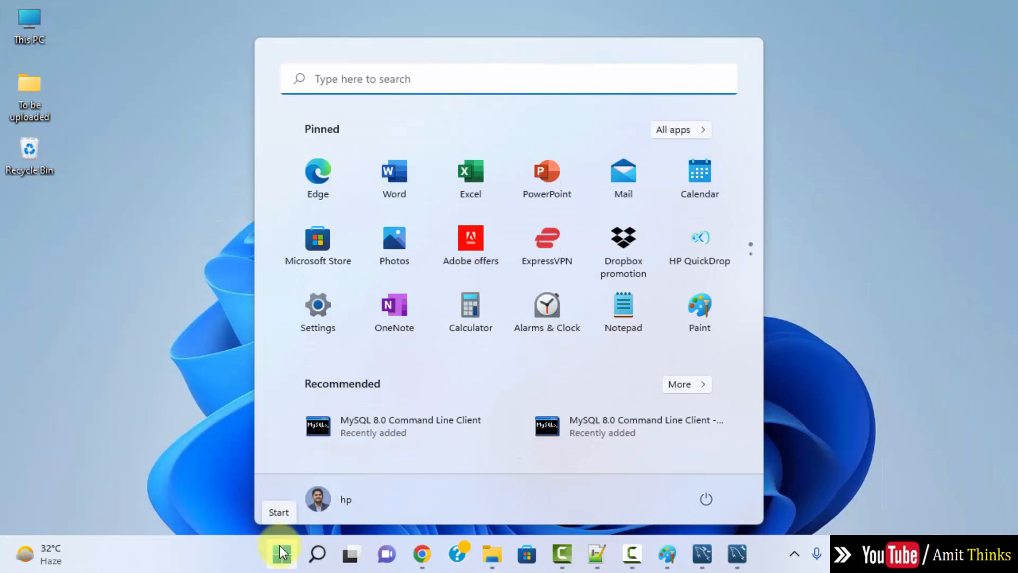
{"action": "type", "text": "enviro"}
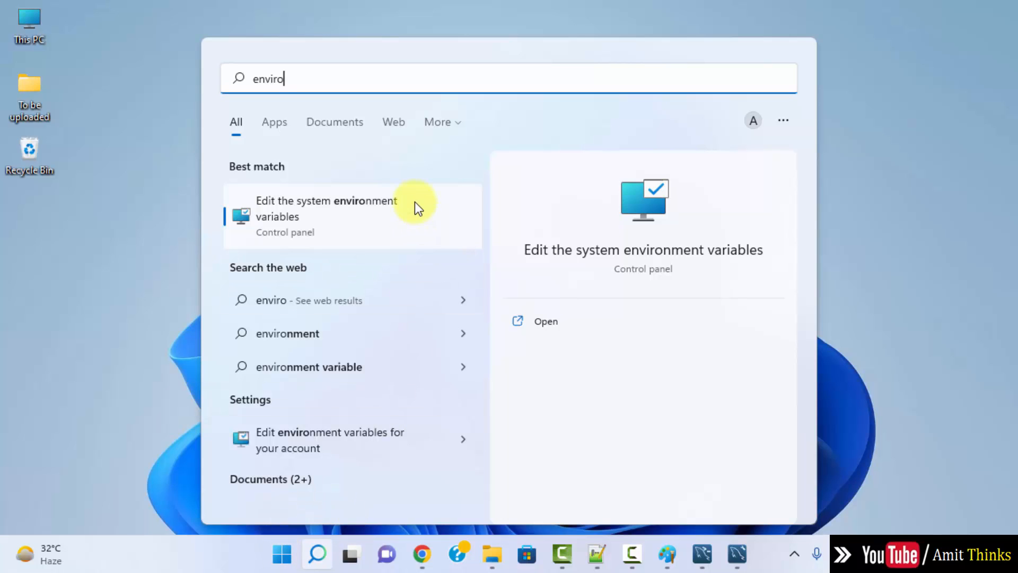
{"action": "left_click", "coordinate": [543, 324]}
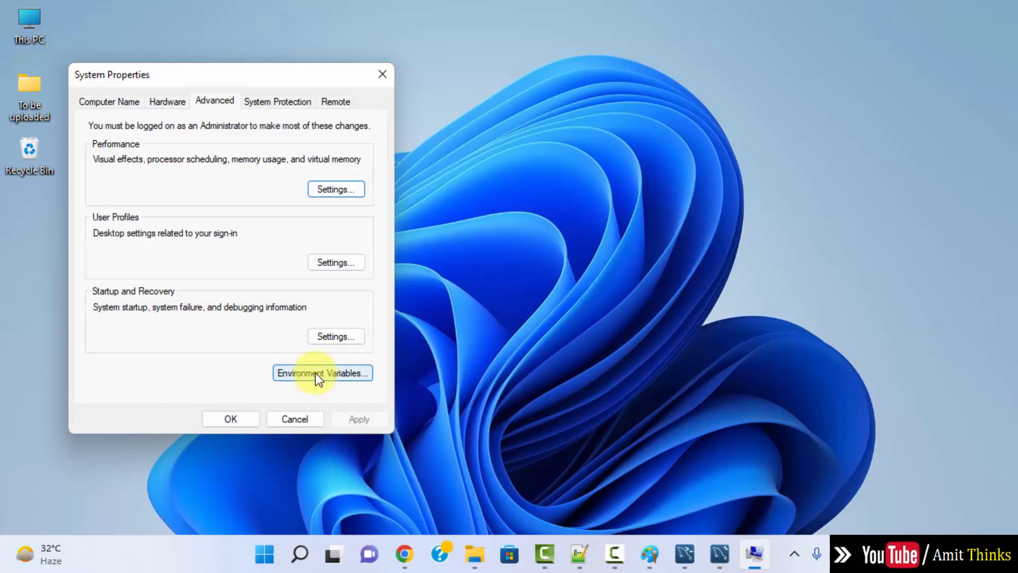
{"action": "left_click", "coordinate": [350, 381]}
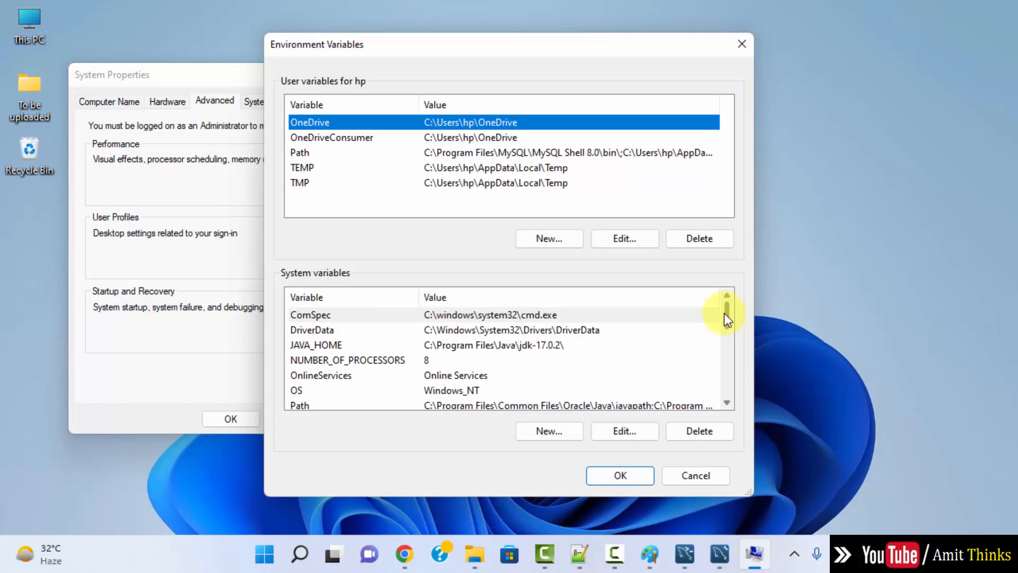
{"action": "left_click_drag", "start_coordinate": [725, 313], "coordinate": [725, 325]}
{"action": "left_click", "coordinate": [441, 360]}
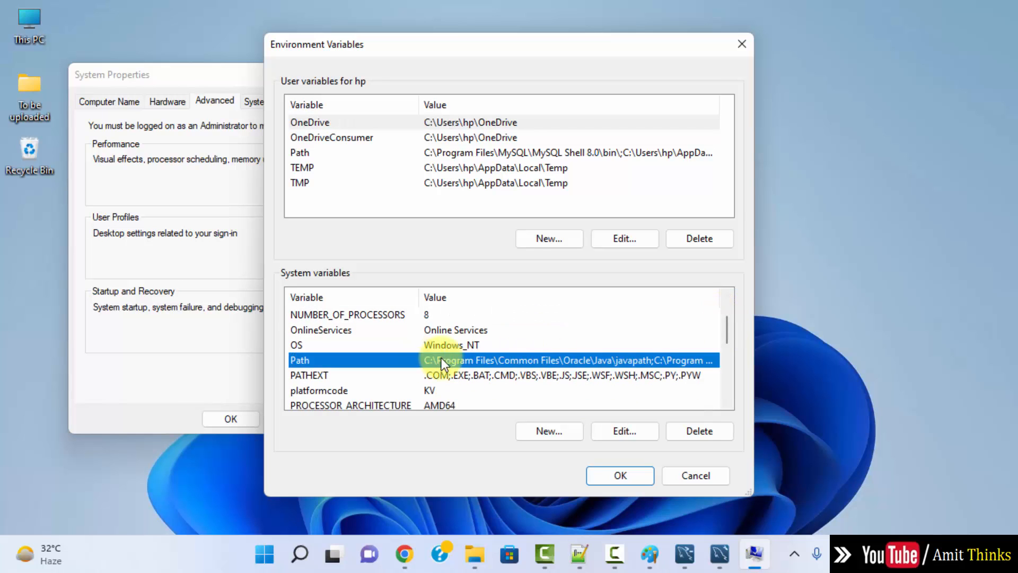
{"action": "double_click", "coordinate": [520, 360]}
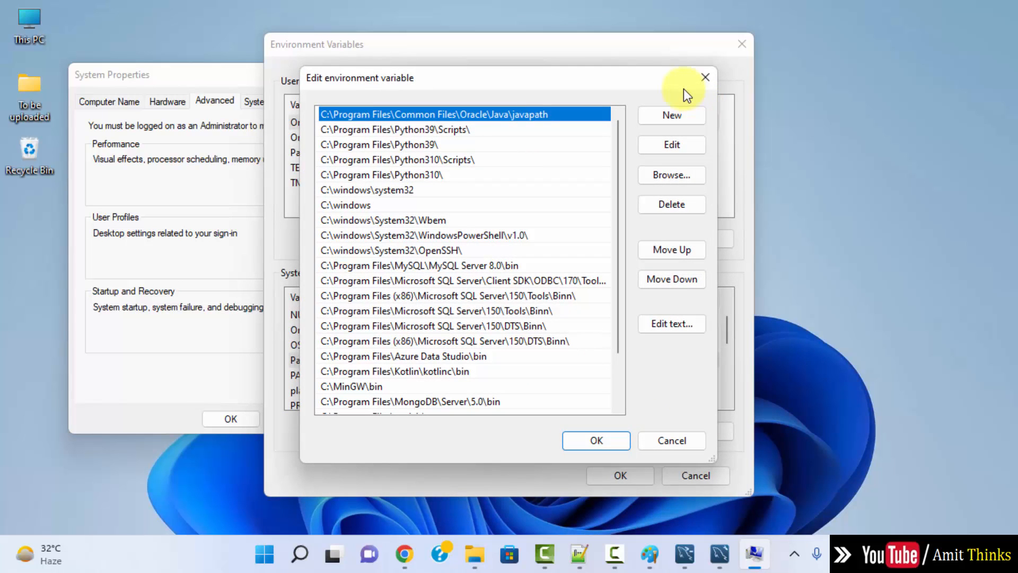
Step: Add the pasted MySQL Server 8.0 bin path as a new Path entry and confirm all dialogs
{"action": "left_click", "coordinate": [676, 116]}
{"action": "right_click", "coordinate": [330, 397]}
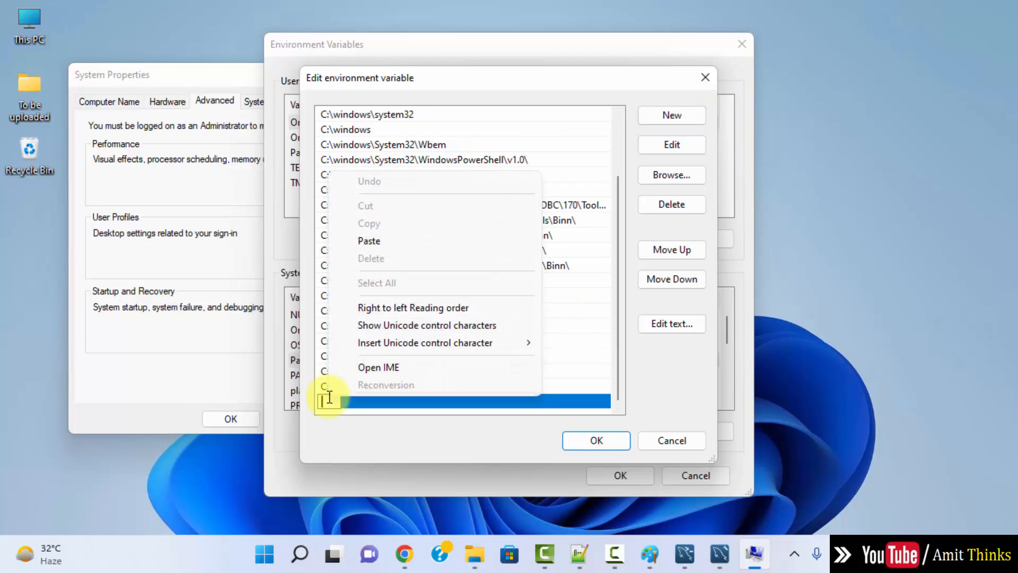
{"action": "left_click", "coordinate": [428, 243]}
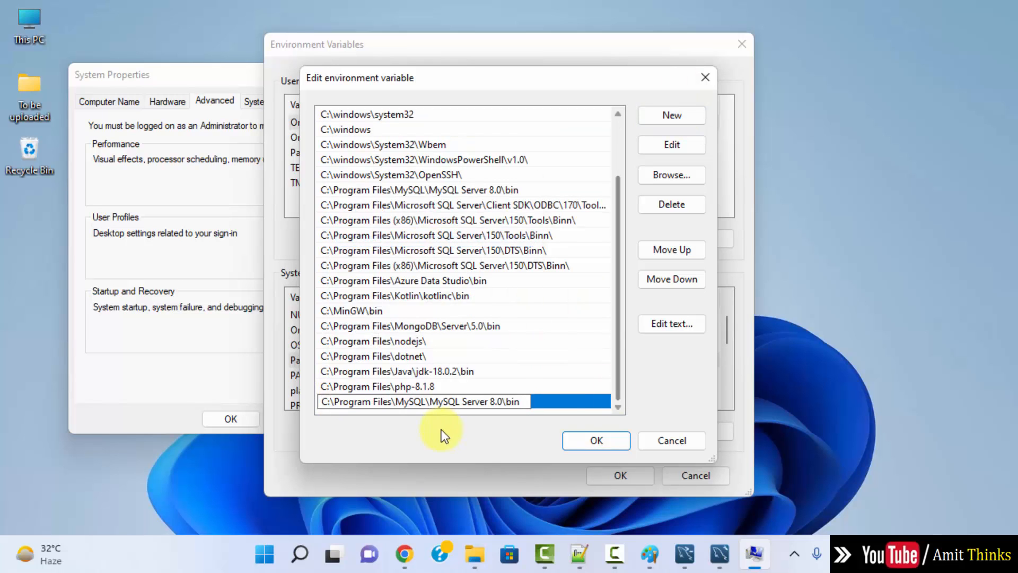
{"action": "left_click", "coordinate": [593, 439]}
{"action": "left_click", "coordinate": [619, 472]}
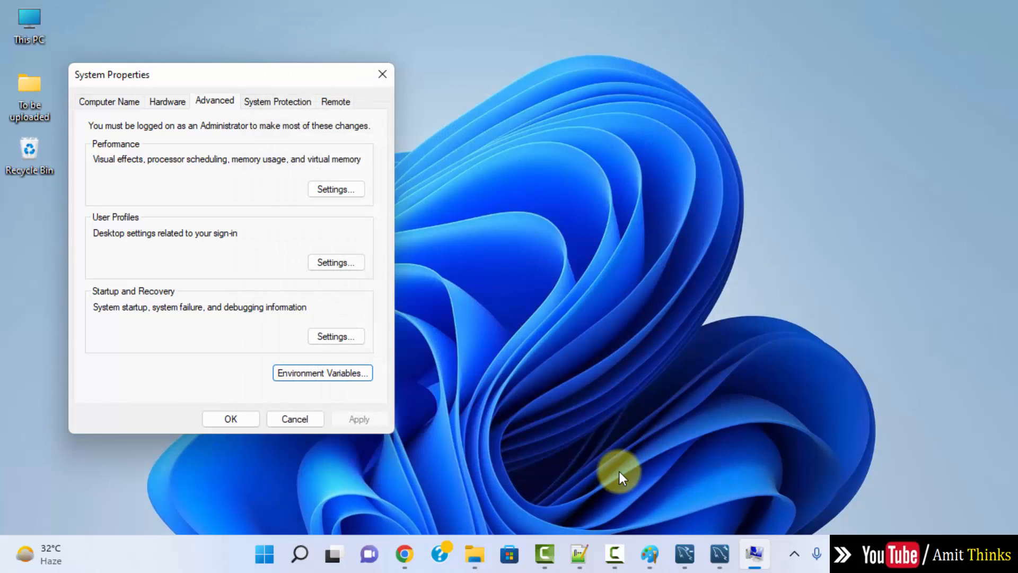
{"action": "left_click", "coordinate": [242, 421]}
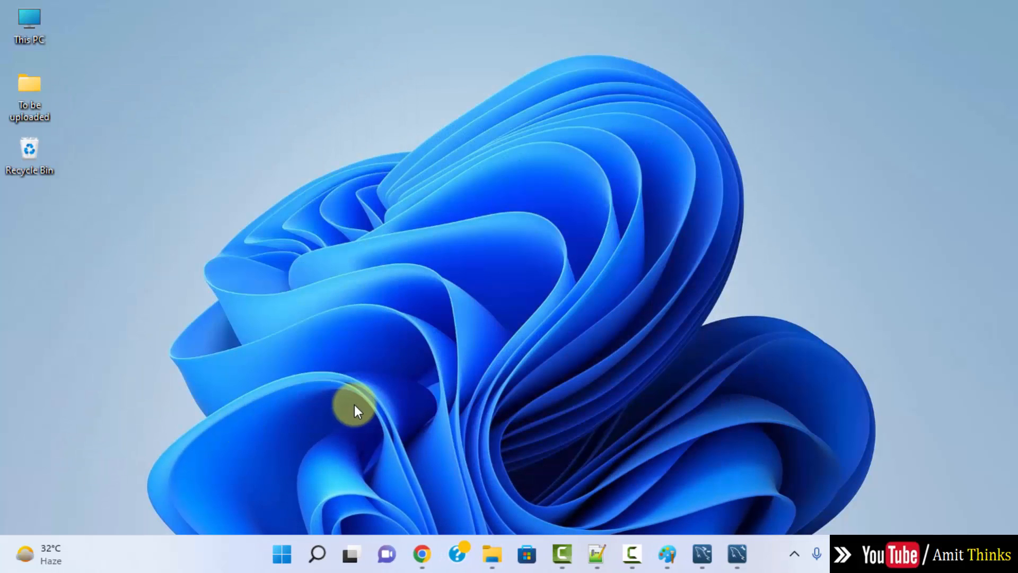
Step: Run mysql --version in Command Prompt, confirm Ver 8.0.30, then close the console
{"action": "left_click", "coordinate": [283, 551]}
{"action": "type", "text": "cmd"}
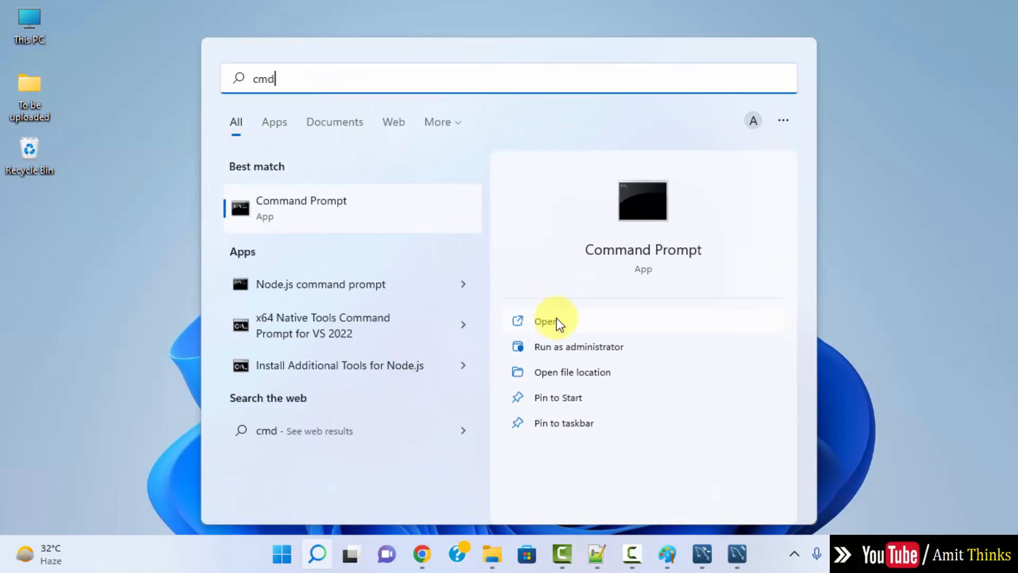
{"action": "left_click", "coordinate": [579, 324]}
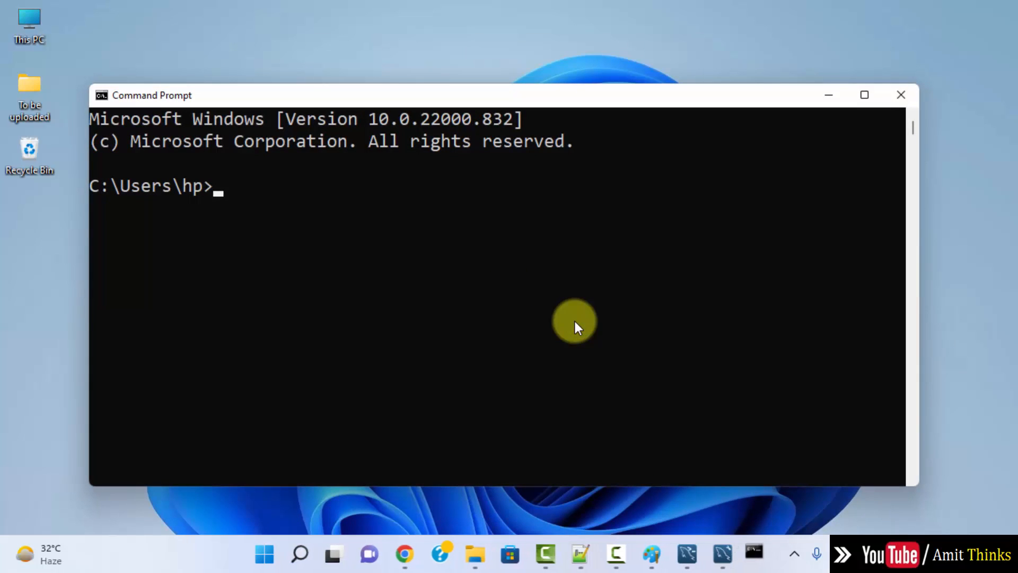
{"action": "type", "text": "mysql --version"}
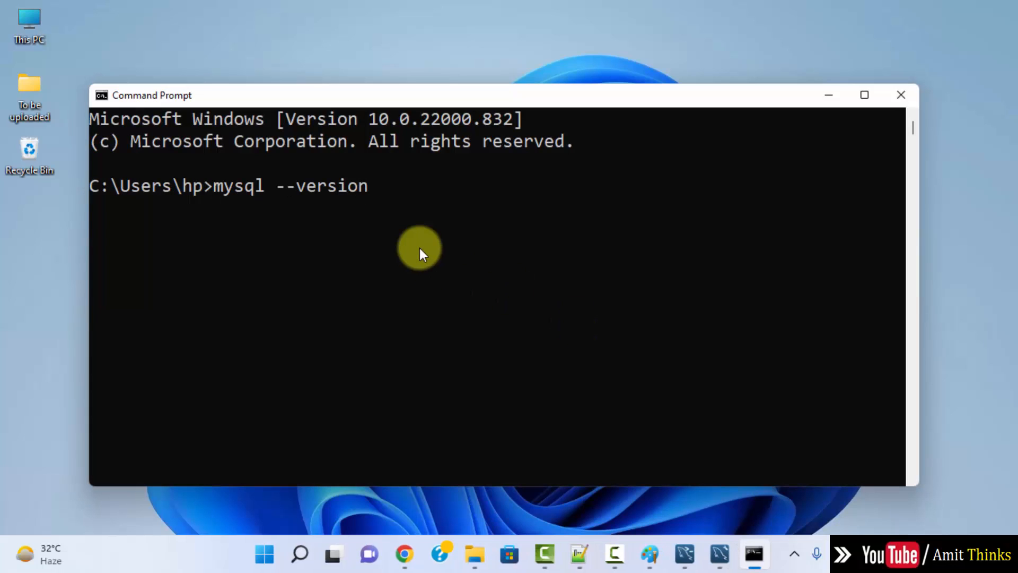
{"action": "key", "text": "Return"}
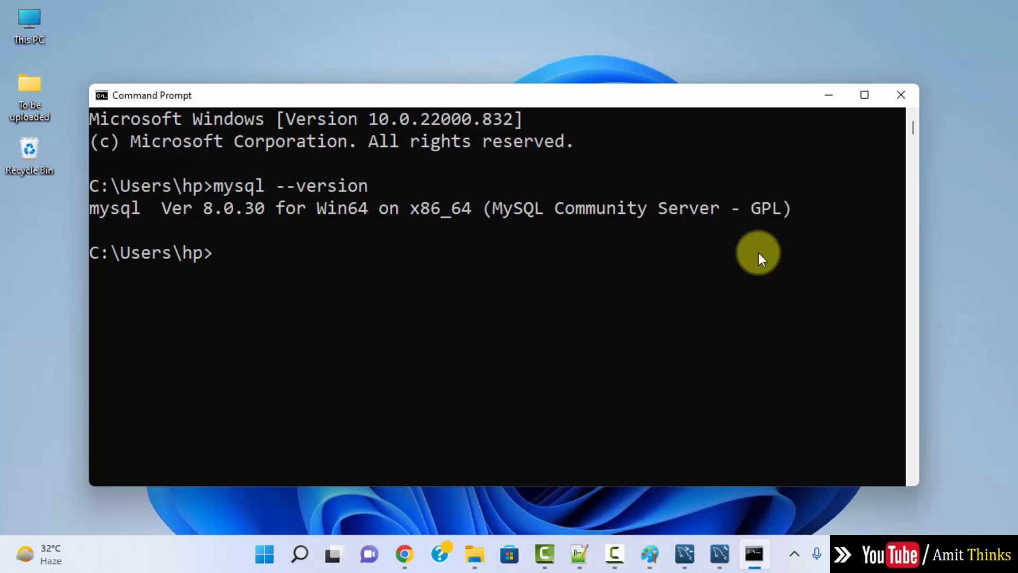
{"action": "left_click", "coordinate": [902, 95]}
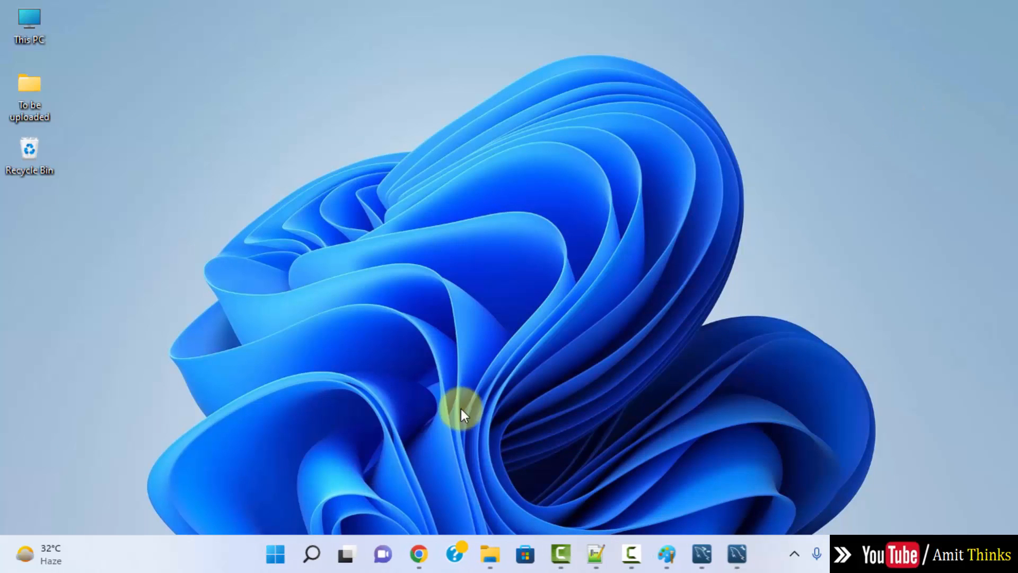
Step: Open an administrator Command Prompt from the Start search for cmd
{"action": "left_click", "coordinate": [281, 554]}
{"action": "type", "text": "cmd"}
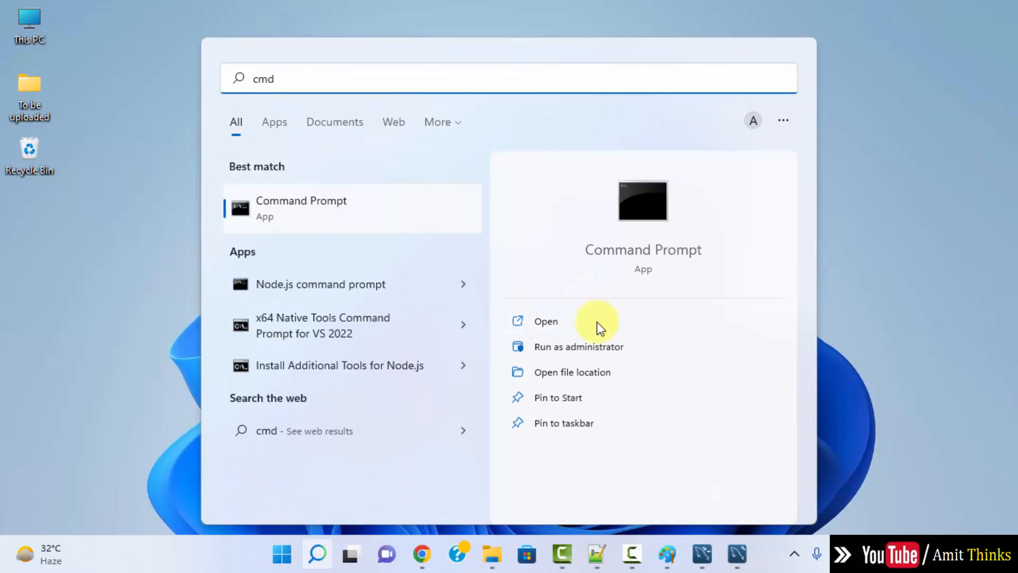
{"action": "left_click", "coordinate": [655, 343]}
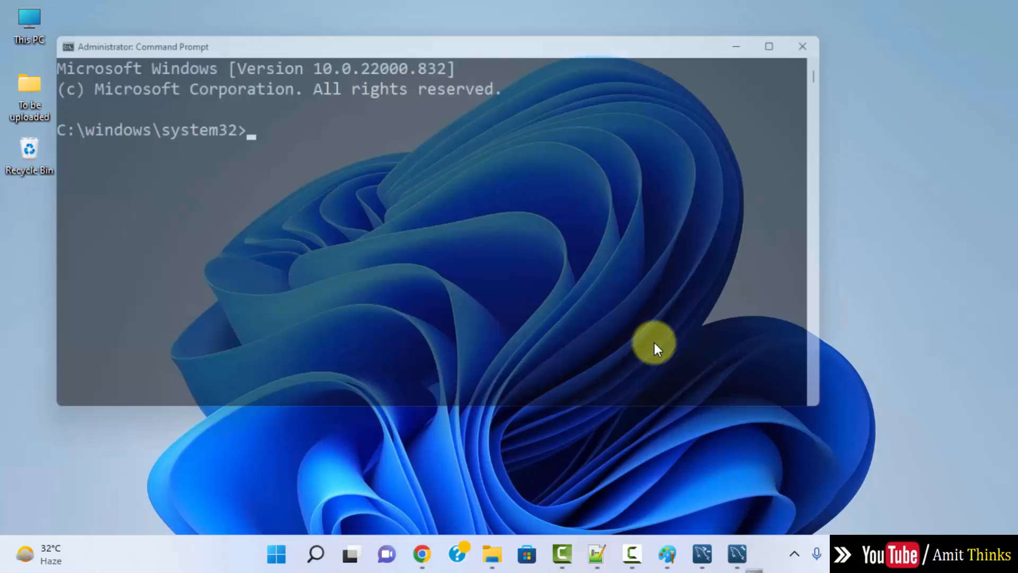
{"action": "left_click_drag", "start_coordinate": [387, 39], "coordinate": [489, 95]}
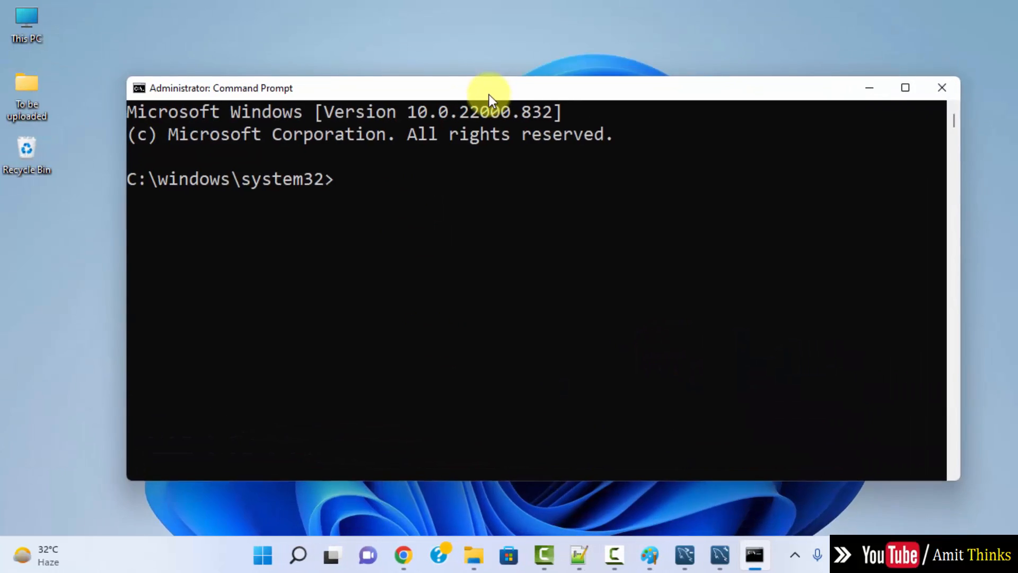
Step: Log in to MySQL with mysql -u root -p and the root password
{"action": "type", "text": "mysql -u"}
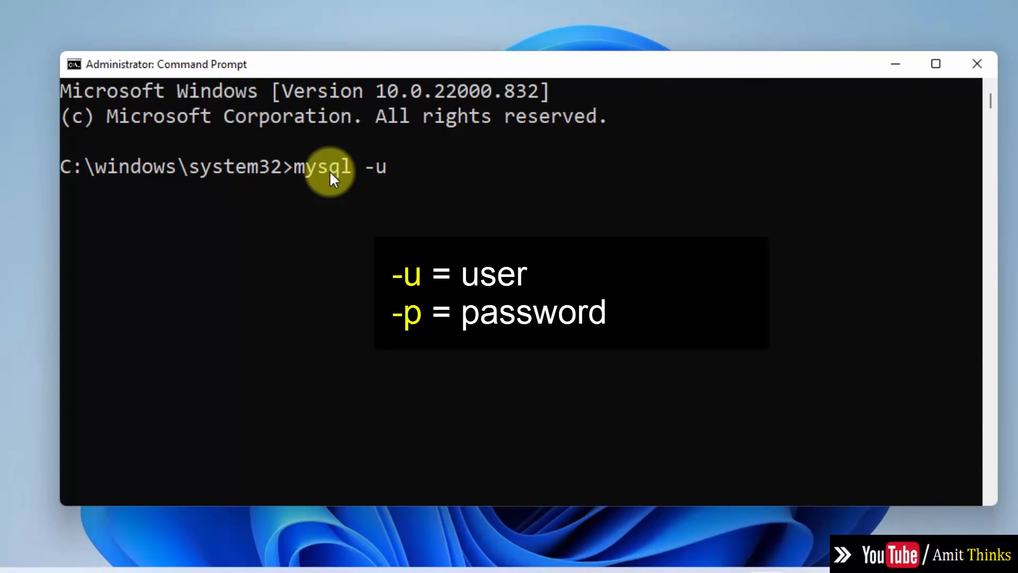
{"action": "type", "text": " root -p"}
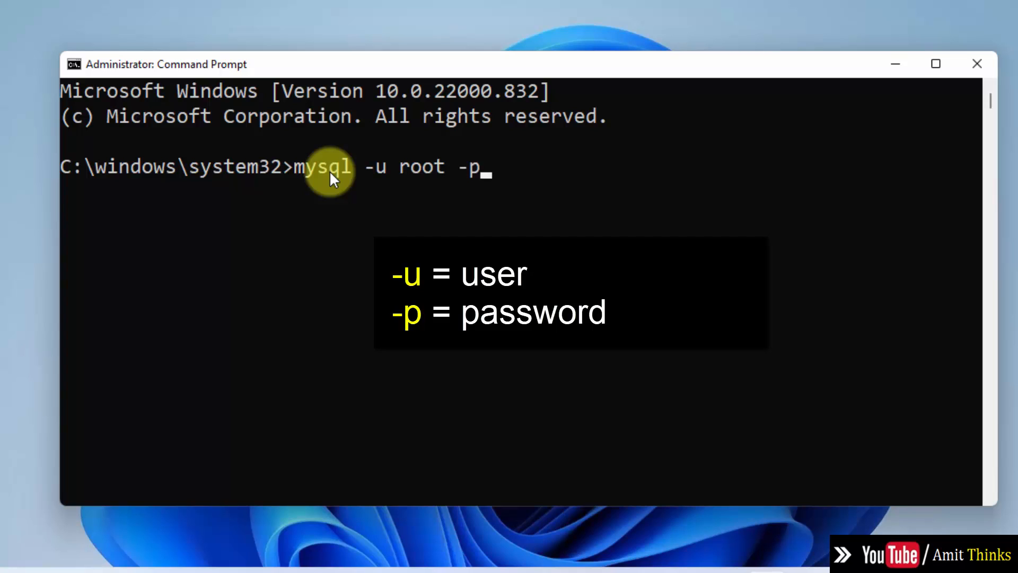
{"action": "key", "text": "Return"}
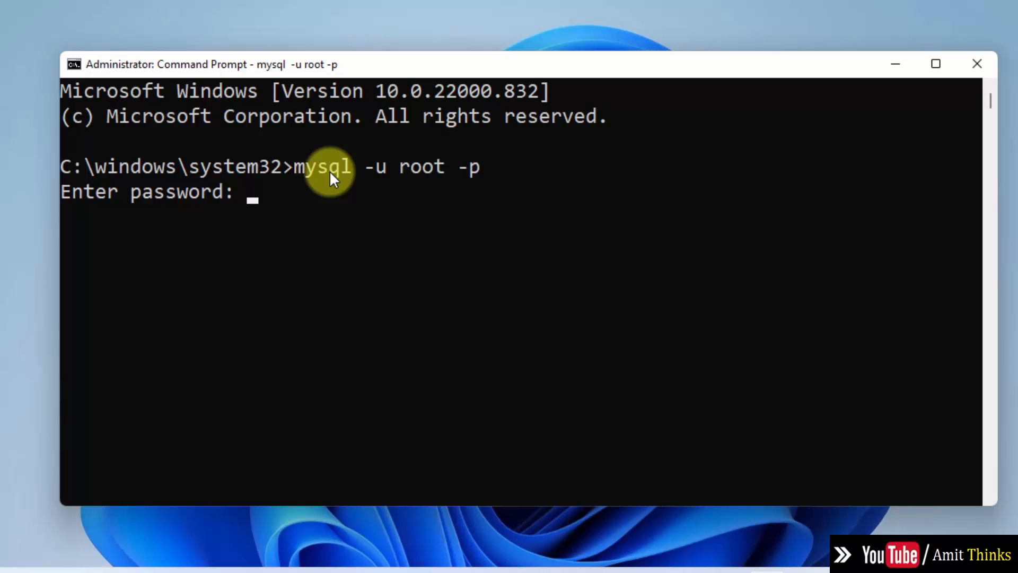
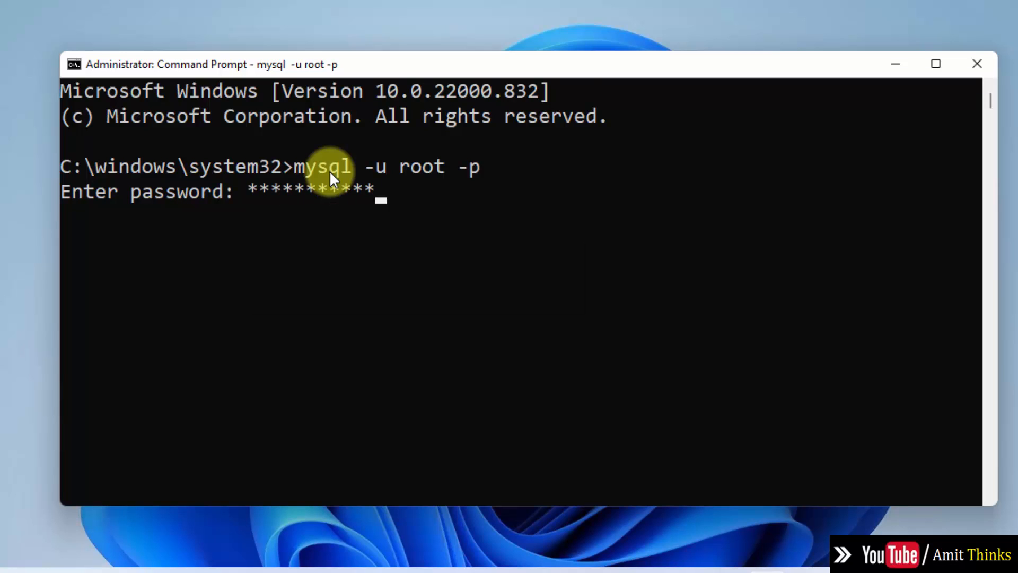
{"action": "key", "text": "Return"}
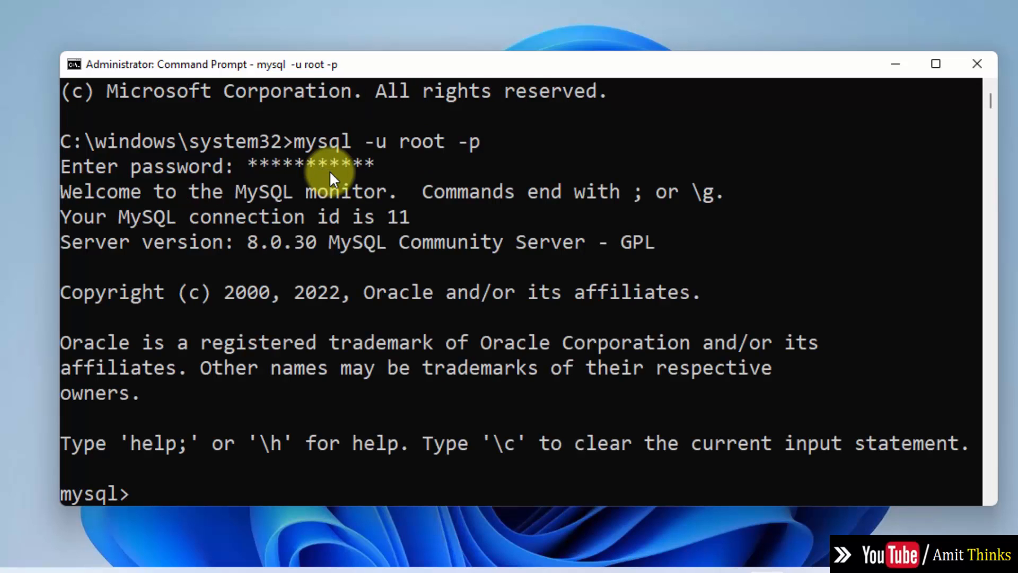
{"action": "scroll", "coordinate": [989, 496], "scroll_direction": "down", "scroll_amount": 3}
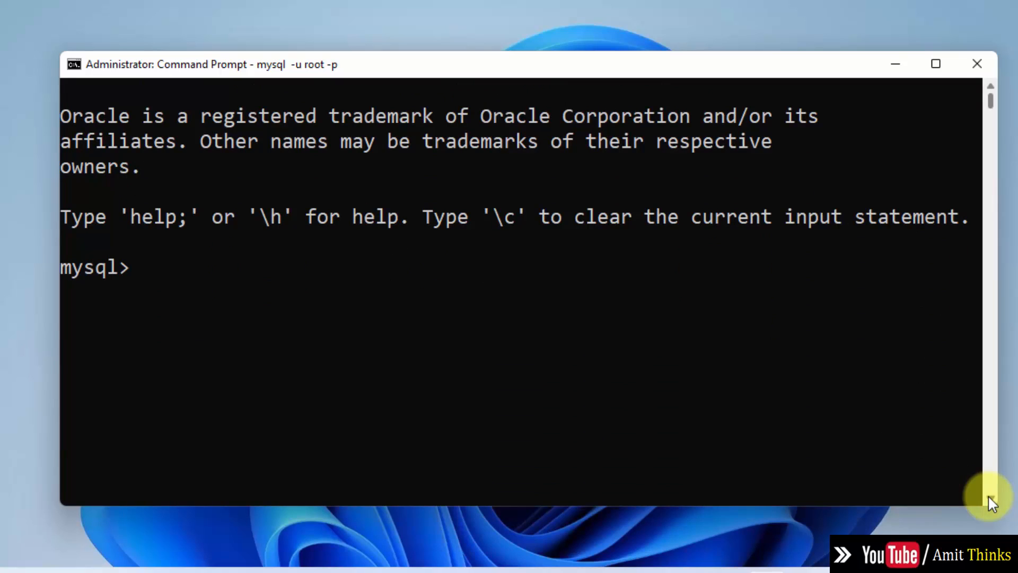
Step: Run show databases; to list the existing databases
{"action": "type", "text": "show dat"}
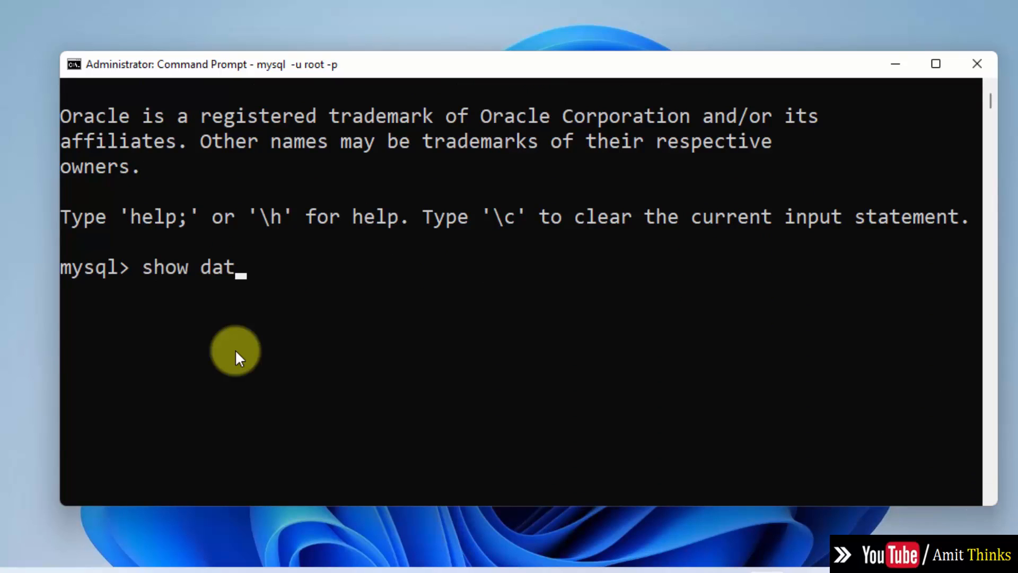
{"action": "type", "text": "abases;"}
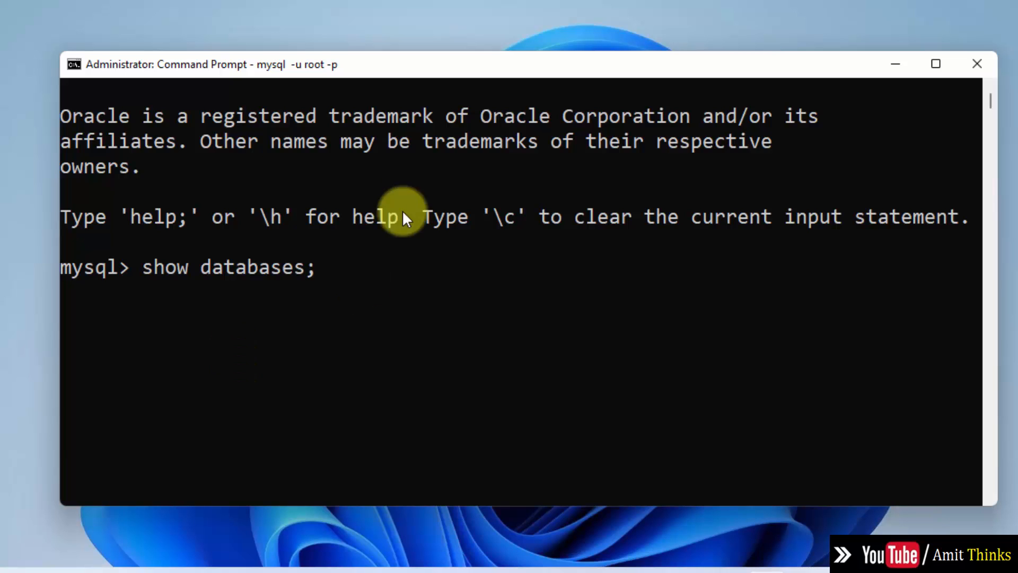
{"action": "key", "text": "Return"}
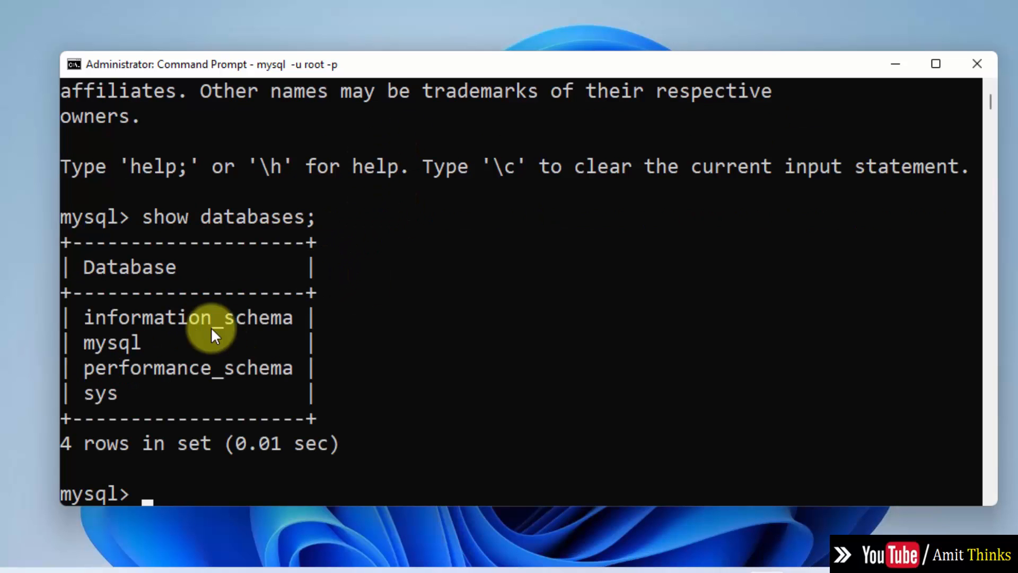
{"action": "left_click", "coordinate": [988, 500]}
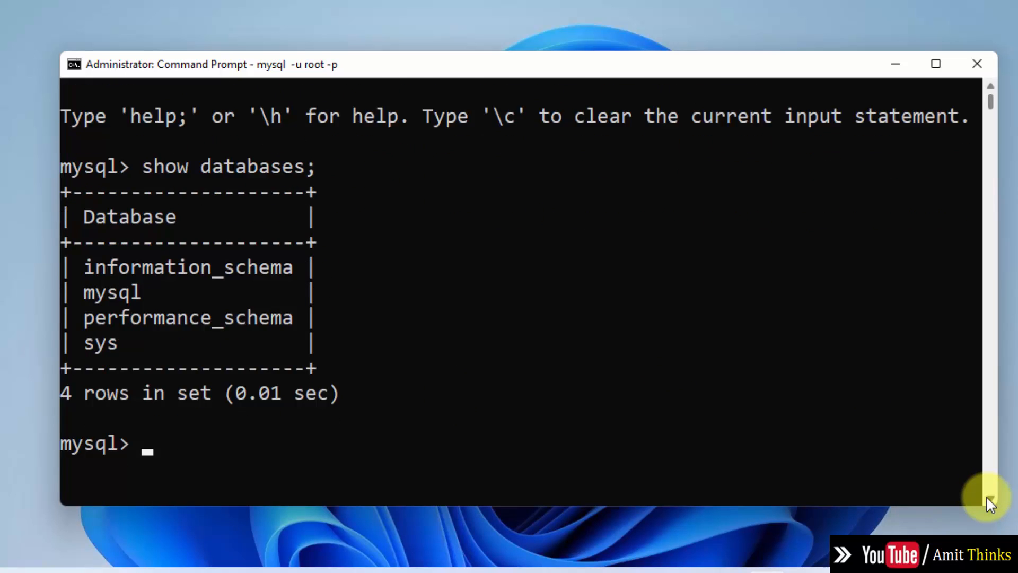
{"action": "scroll", "coordinate": [986, 499], "scroll_direction": "down", "scroll_amount": 1}
Step: Create database amitdb and run show databases; again to confirm it's listed
{"action": "type", "text": "create"}
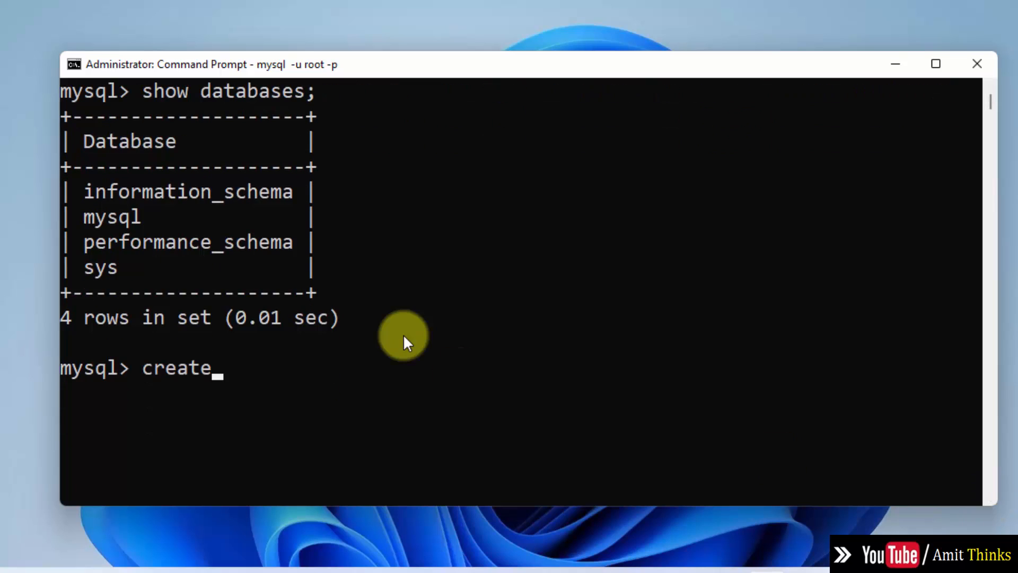
{"action": "type", "text": " databas"}
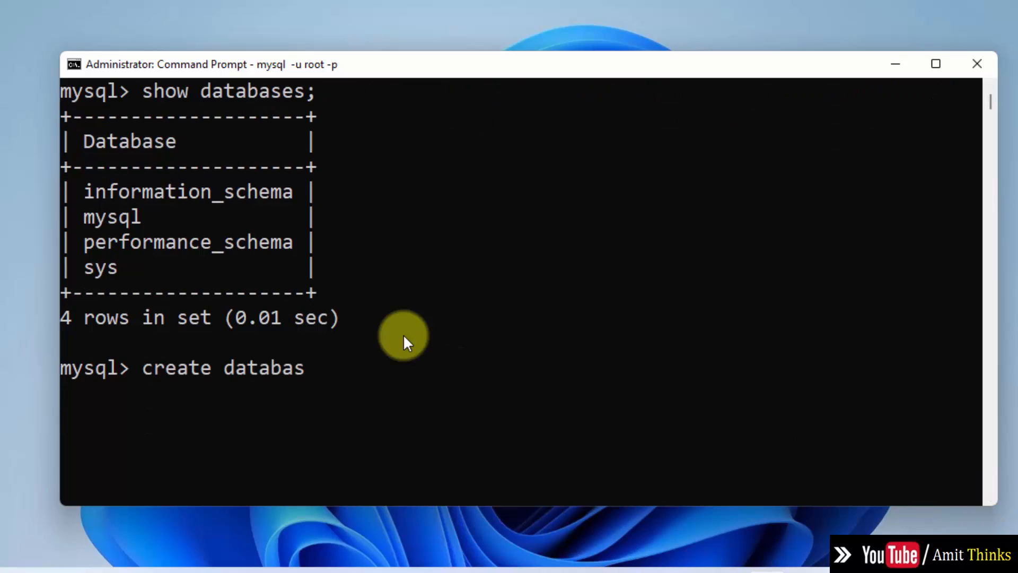
{"action": "type", "text": "e amitdb"}
{"action": "type", "text": ";"}
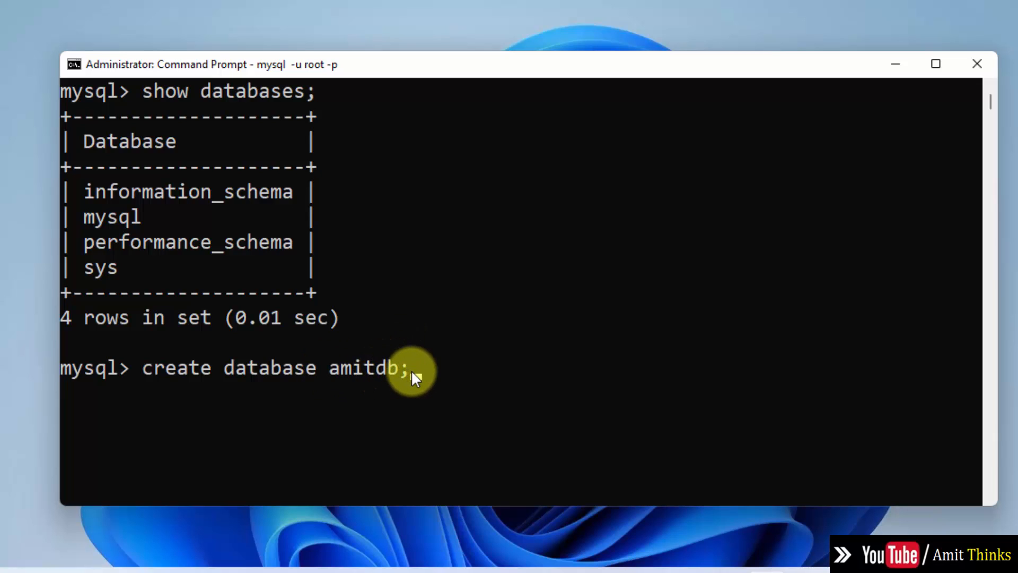
{"action": "key", "text": "Return"}
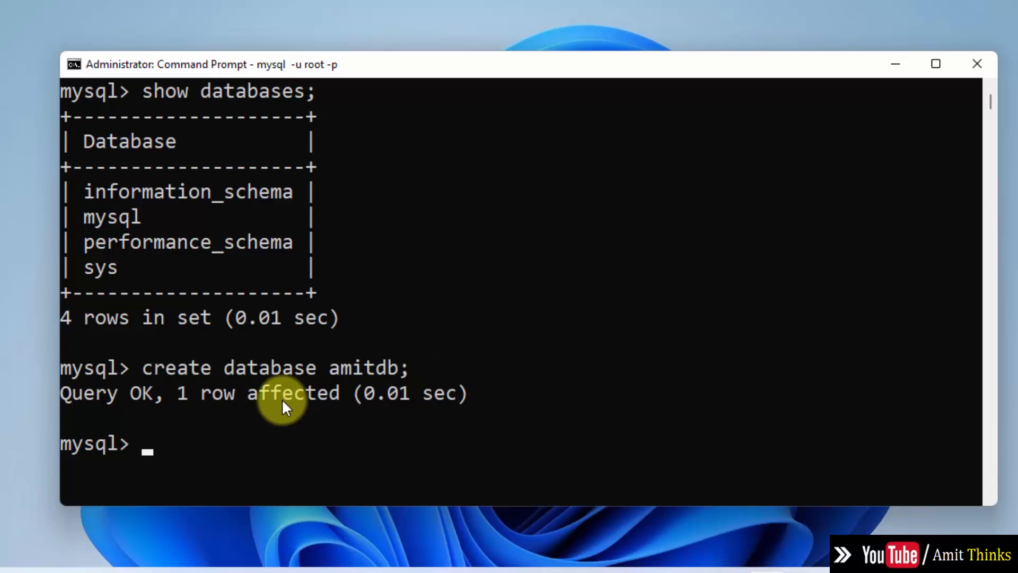
{"action": "type", "text": "show databases;"}
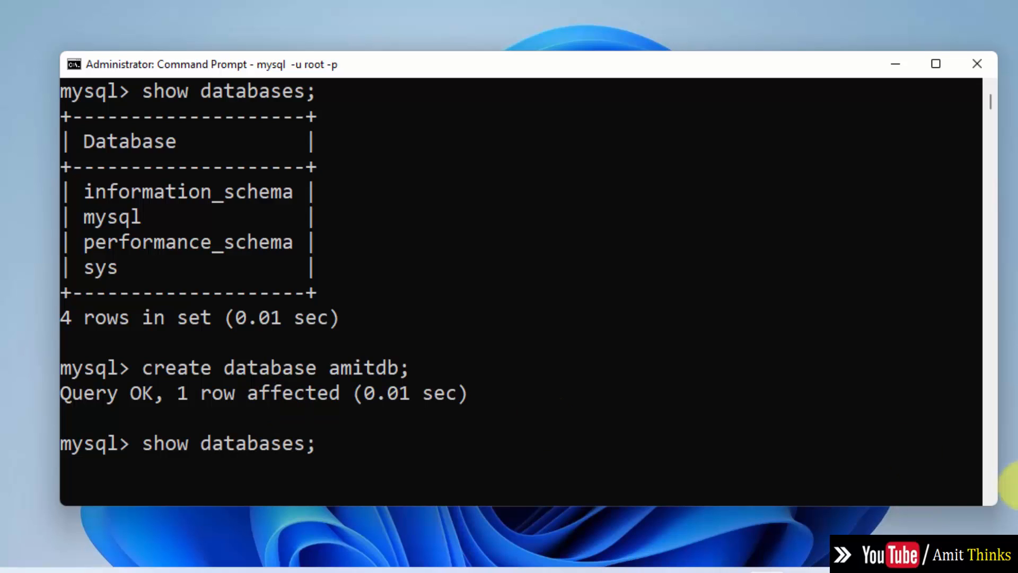
{"action": "left_click", "coordinate": [990, 500]}
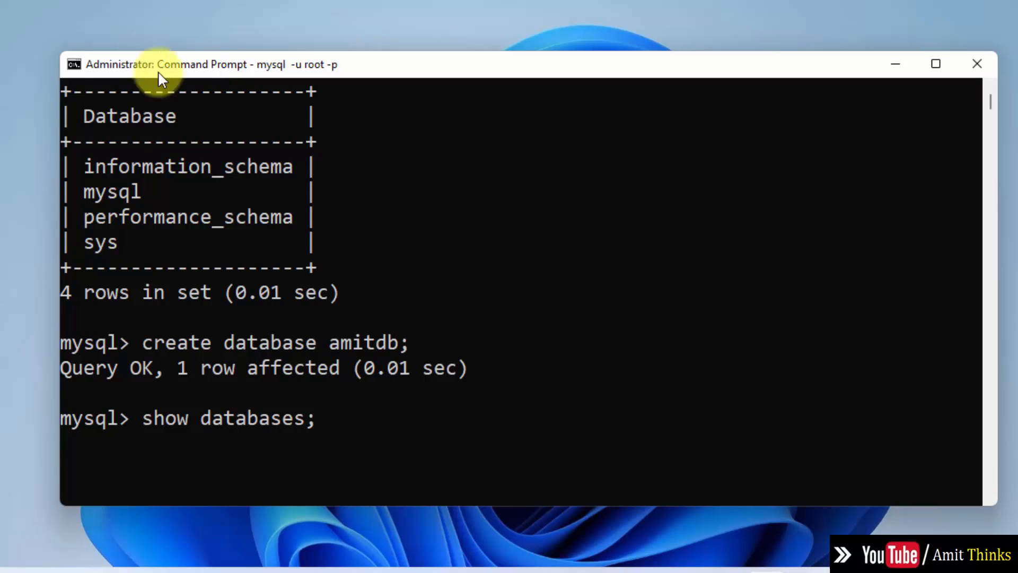
{"action": "key", "text": "Return"}
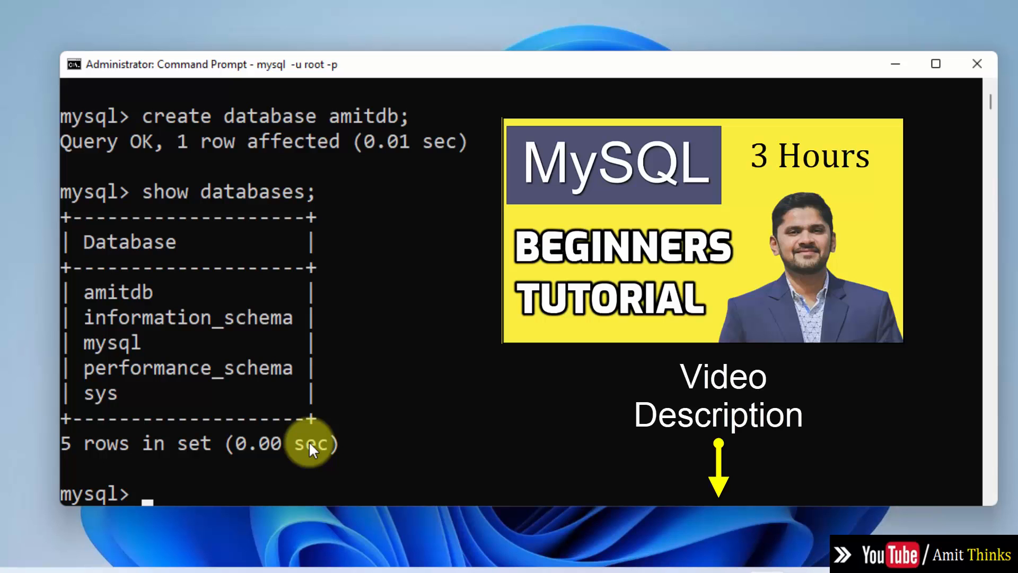
Step: Bring MySQL Workbench forward and open the Local instance MySQL80 connection
{"action": "left_click", "coordinate": [727, 571]}
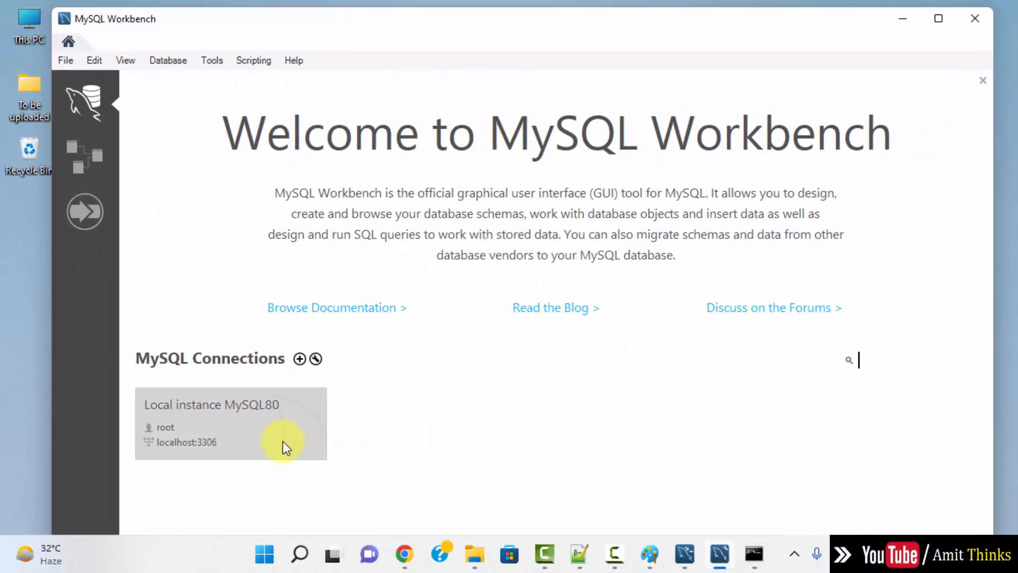
{"action": "left_click", "coordinate": [281, 447]}
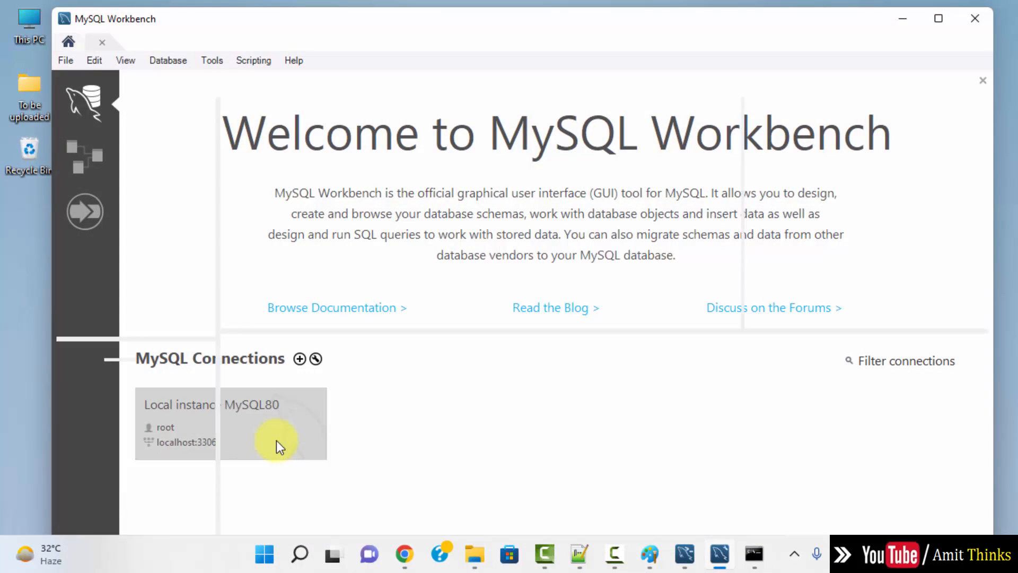